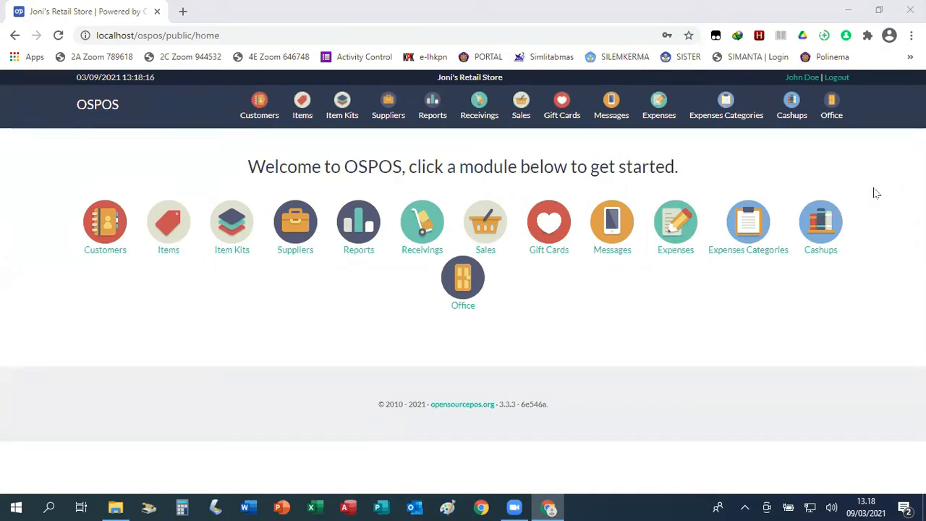
Open Office > Configuration, review the Information settings, and begin choosing a company logo image.
{"action": "left_click", "coordinate": [834, 115]}
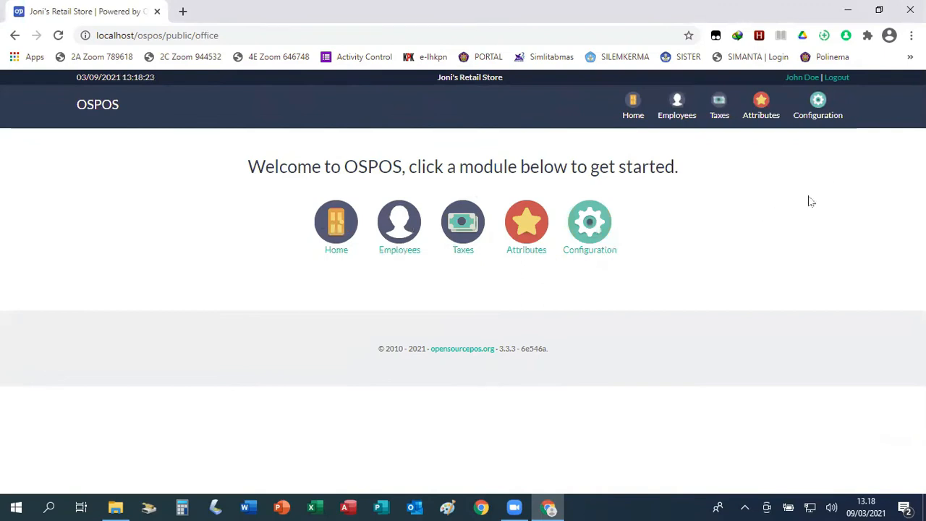
{"action": "left_click", "coordinate": [821, 116]}
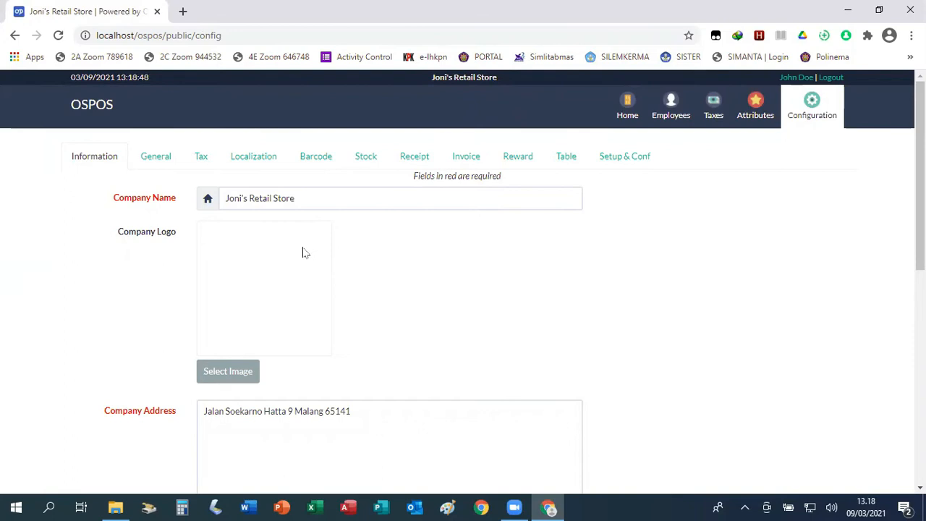
{"action": "scroll", "coordinate": [316, 274], "scroll_direction": "down", "scroll_amount": 5}
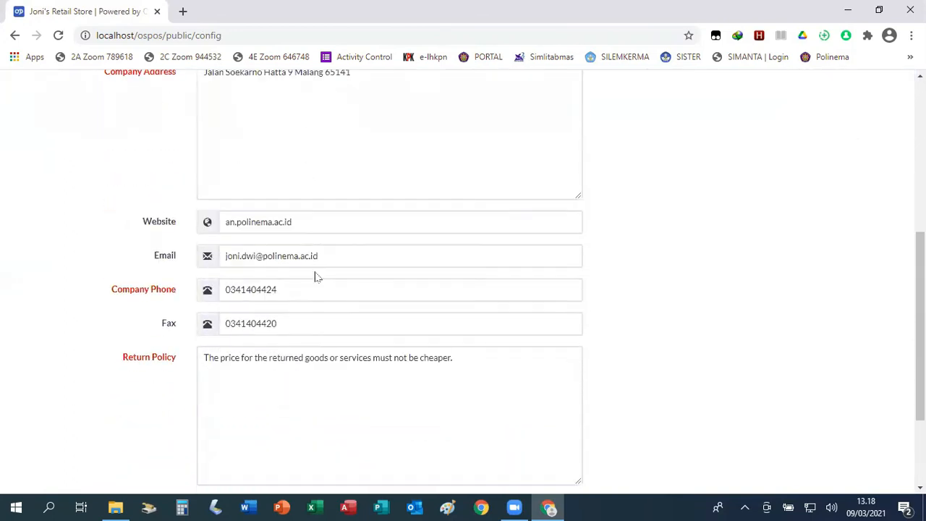
{"action": "scroll", "coordinate": [316, 276], "scroll_direction": "down", "scroll_amount": 2}
{"action": "scroll", "coordinate": [316, 273], "scroll_direction": "up", "scroll_amount": 5}
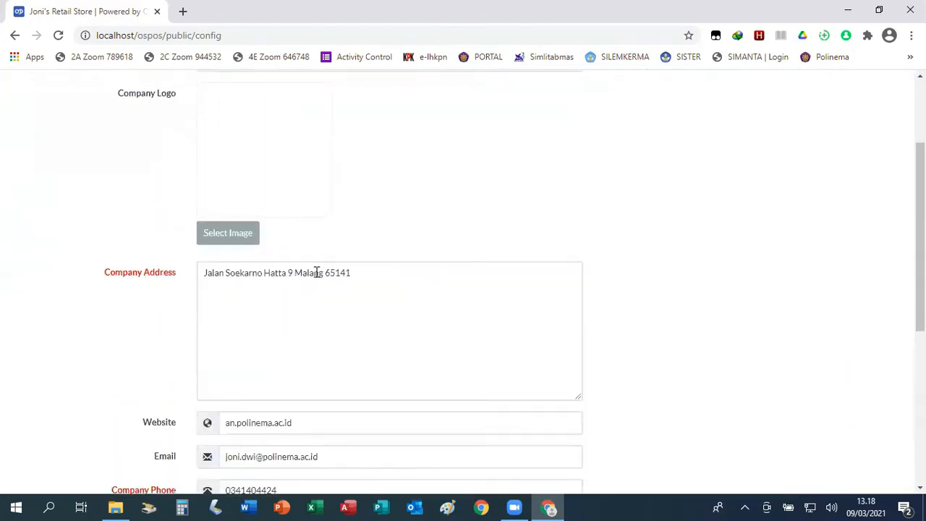
{"action": "scroll", "coordinate": [316, 273], "scroll_direction": "up", "scroll_amount": 1}
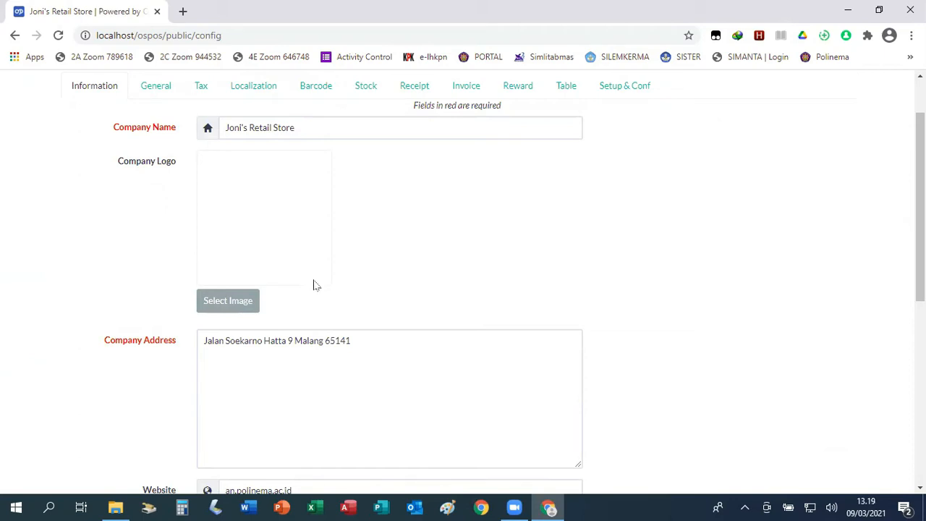
{"action": "left_click", "coordinate": [231, 307]}
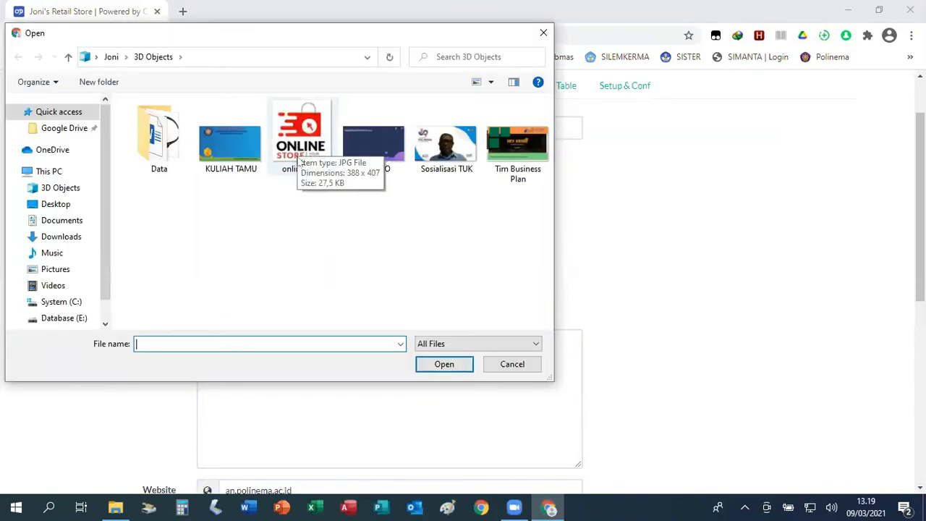
Set online_logo as the company logo, save the configuration, and switch to the Tax settings.
{"action": "left_click", "coordinate": [301, 146]}
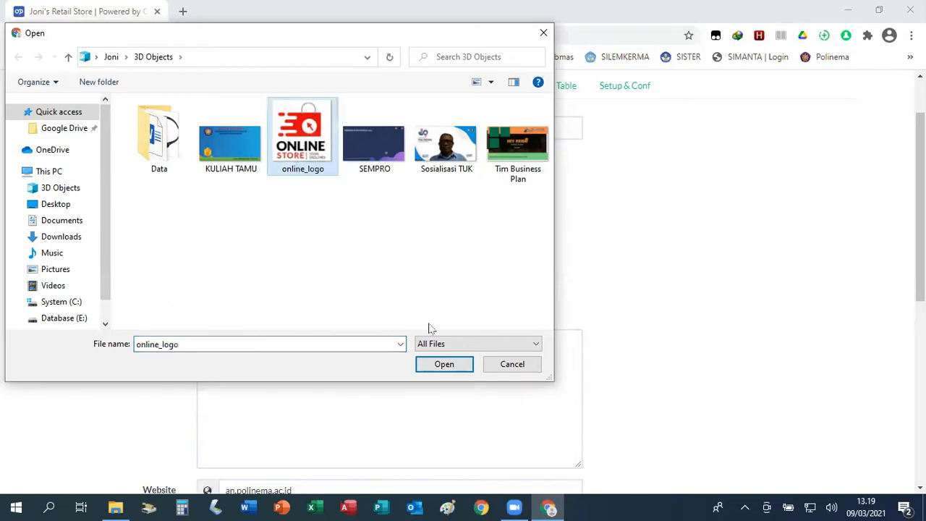
{"action": "left_click", "coordinate": [444, 364]}
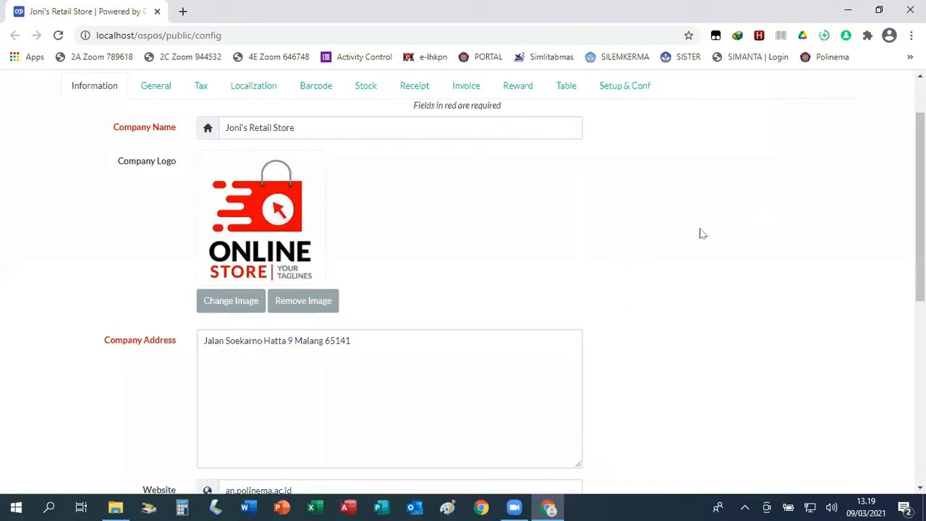
{"action": "scroll", "coordinate": [701, 233], "scroll_direction": "down", "scroll_amount": 5}
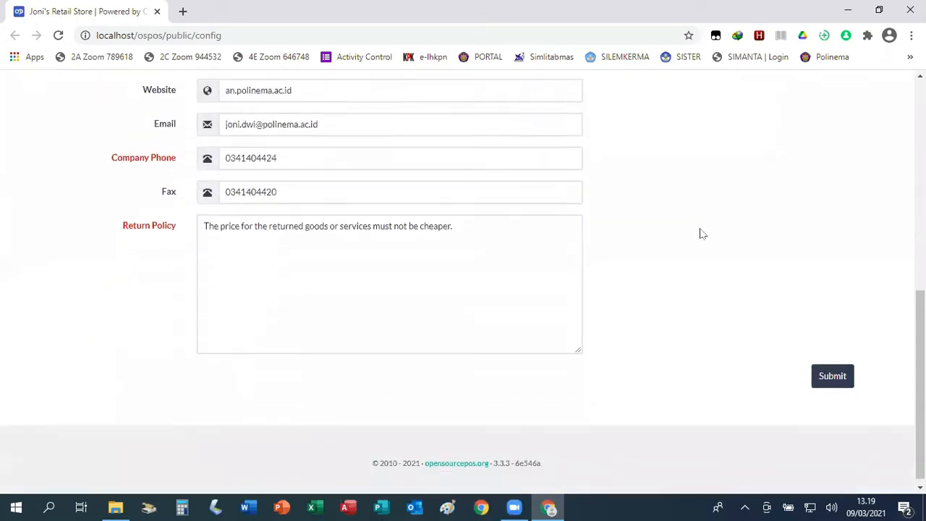
{"action": "left_click", "coordinate": [834, 371]}
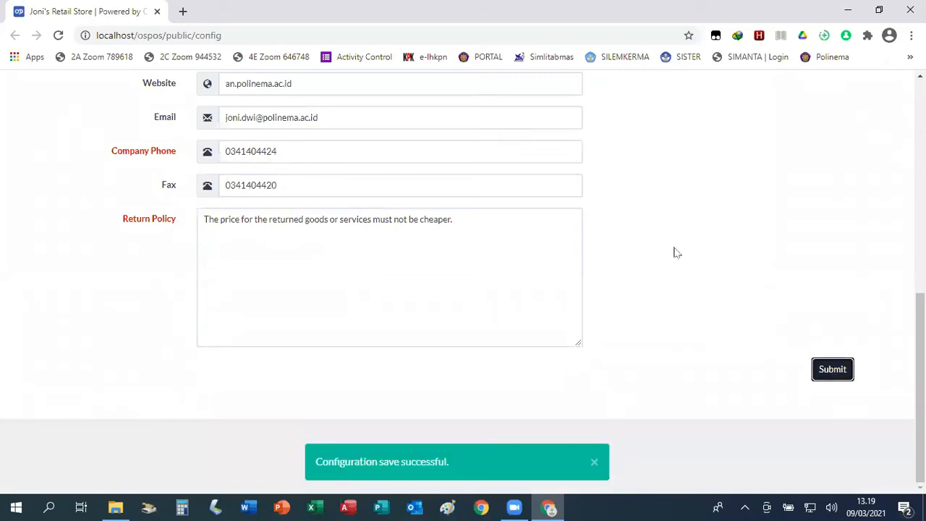
{"action": "scroll", "coordinate": [676, 253], "scroll_direction": "up", "scroll_amount": 7}
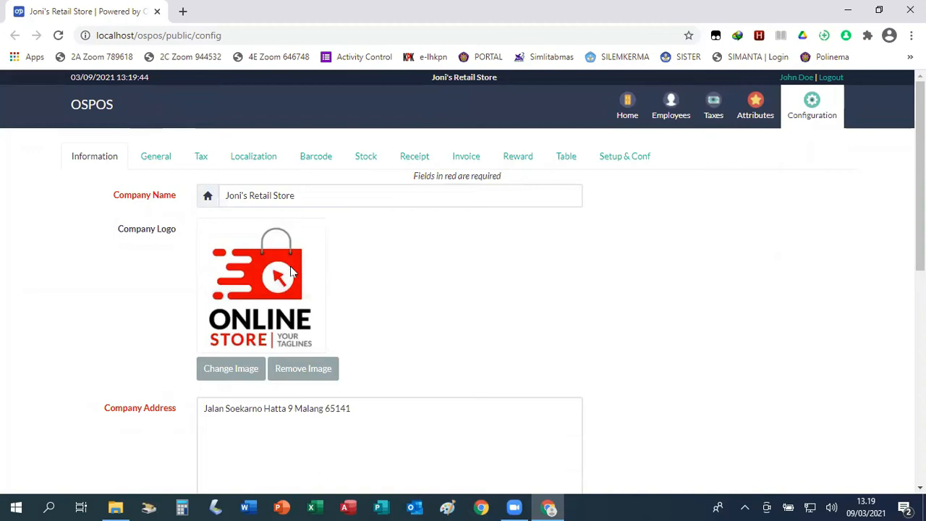
{"action": "left_click", "coordinate": [204, 160]}
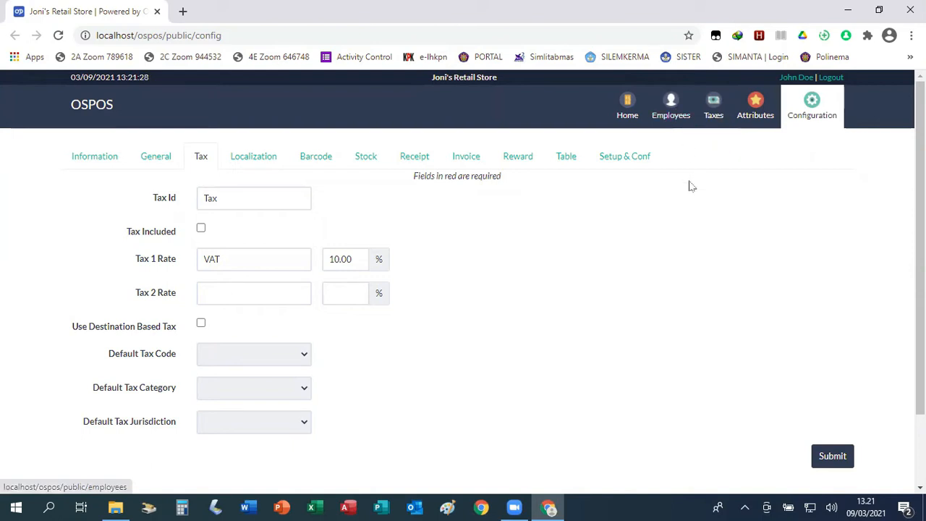
Open the Employees list and view the third employee's edit form, closing it unchanged.
{"action": "left_click", "coordinate": [674, 110]}
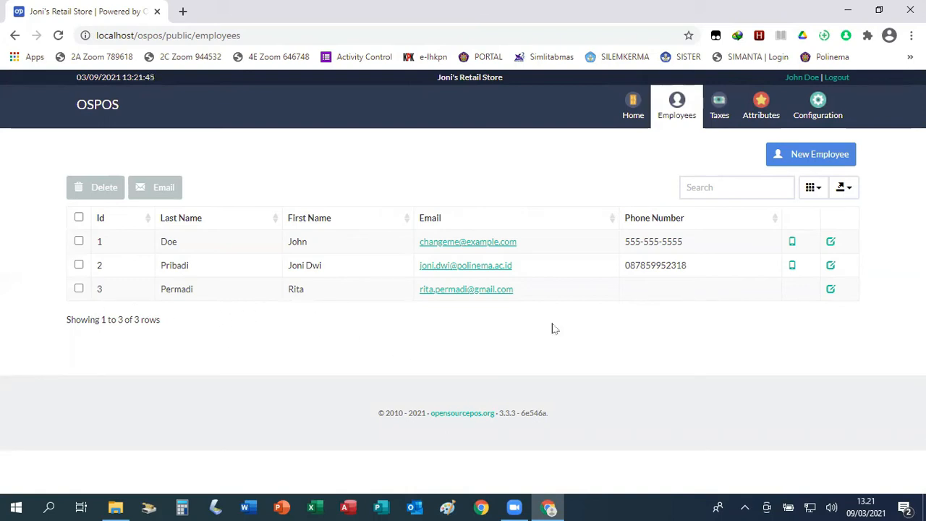
{"action": "left_click", "coordinate": [831, 291]}
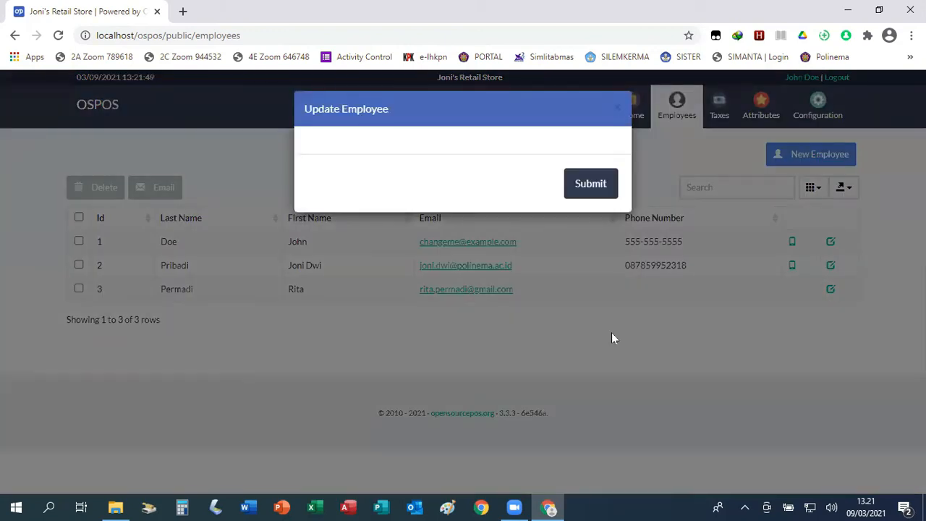
{"action": "left_click", "coordinate": [615, 108]}
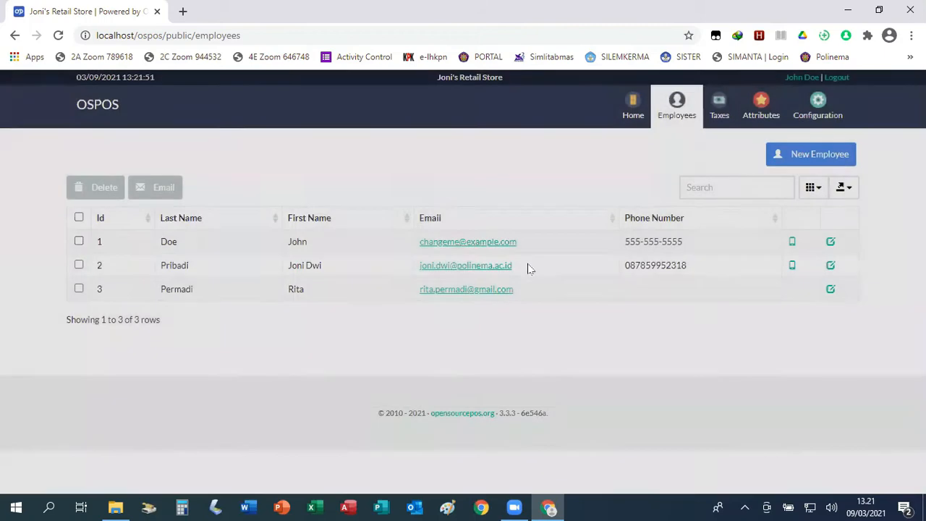
Enter a phone number for the third employee and save their record.
{"action": "left_click", "coordinate": [831, 290]}
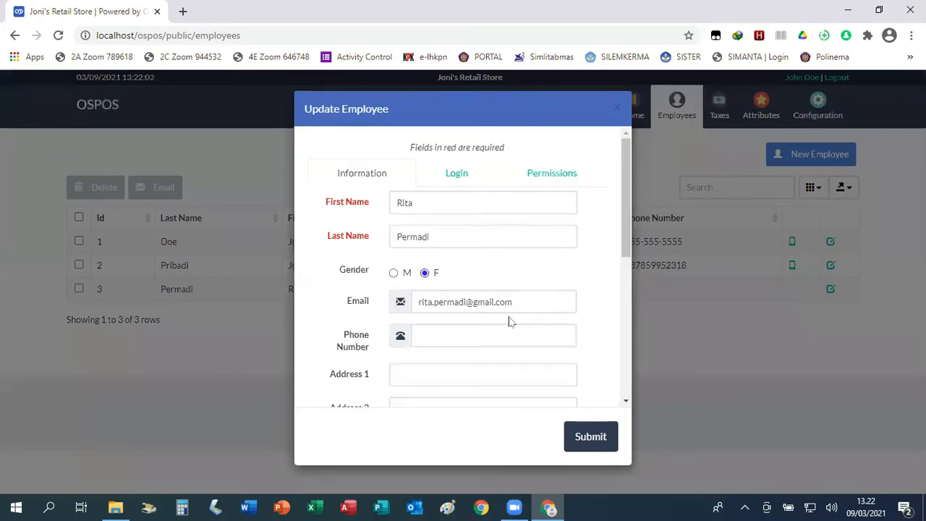
{"action": "scroll", "coordinate": [484, 331], "scroll_direction": "down", "scroll_amount": 1}
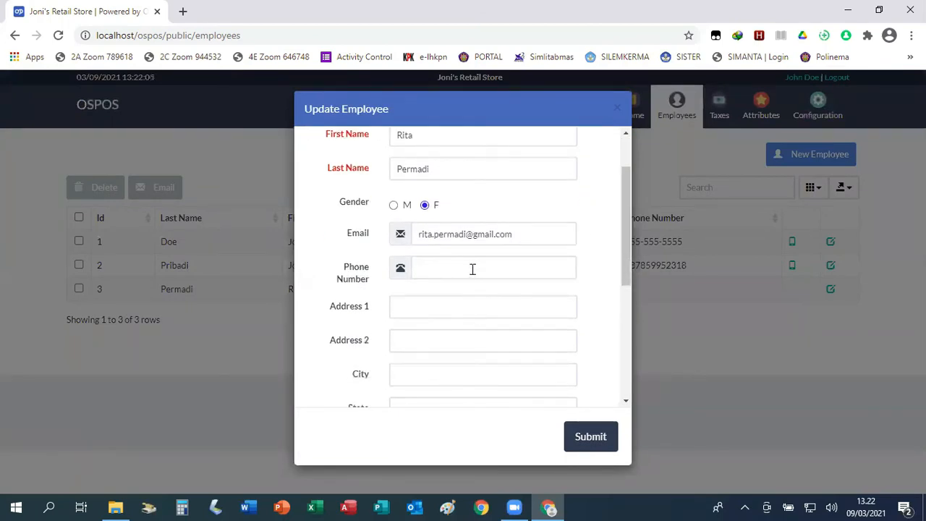
{"action": "left_click", "coordinate": [472, 269]}
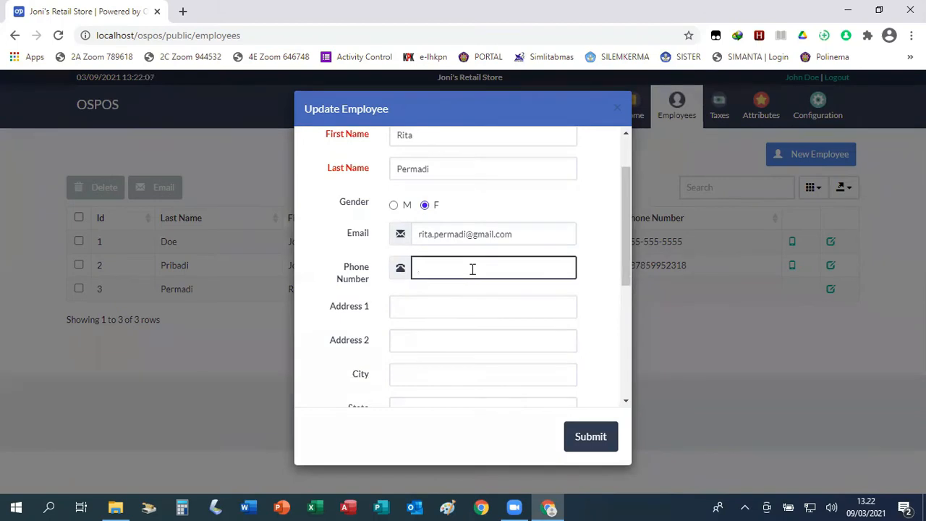
{"action": "type", "text": "0987654321"}
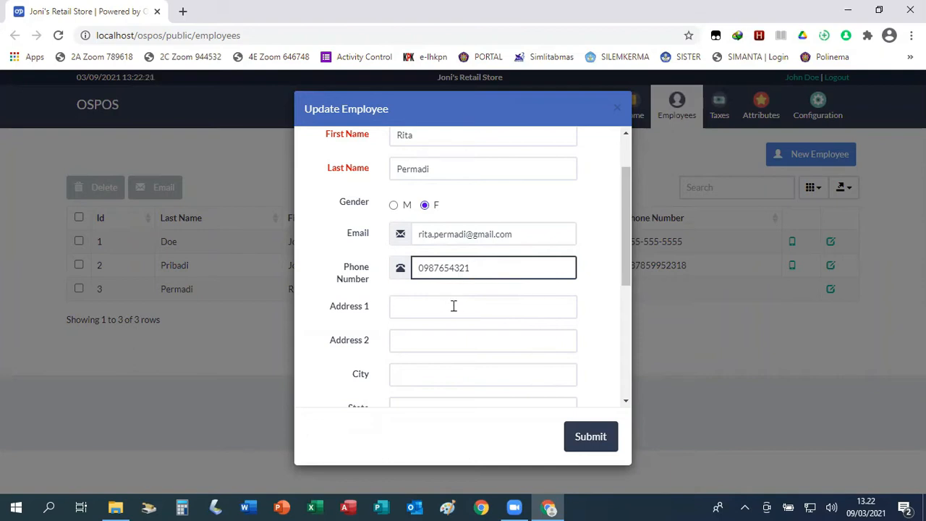
{"action": "scroll", "coordinate": [454, 306], "scroll_direction": "down", "scroll_amount": 1}
{"action": "scroll", "coordinate": [454, 306], "scroll_direction": "down", "scroll_amount": 2}
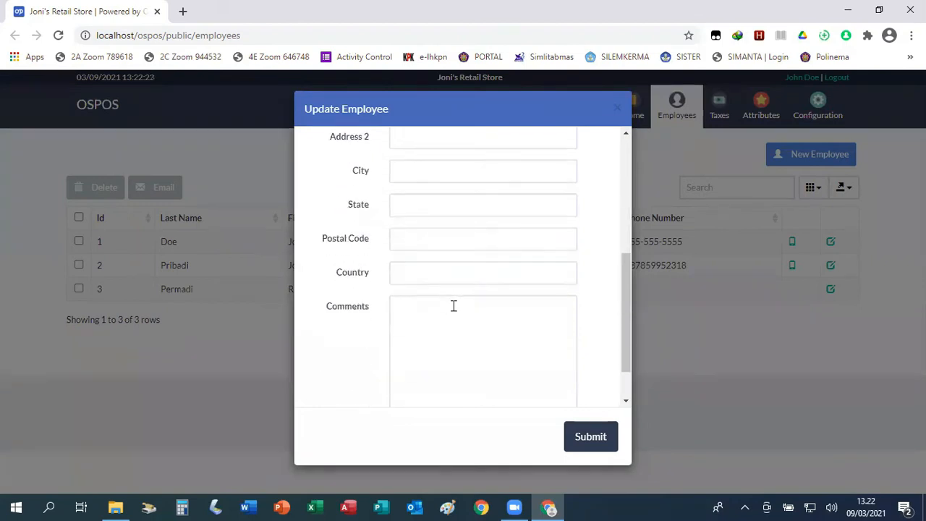
{"action": "scroll", "coordinate": [454, 306], "scroll_direction": "down", "scroll_amount": 1}
{"action": "scroll", "coordinate": [454, 306], "scroll_direction": "up", "scroll_amount": 3}
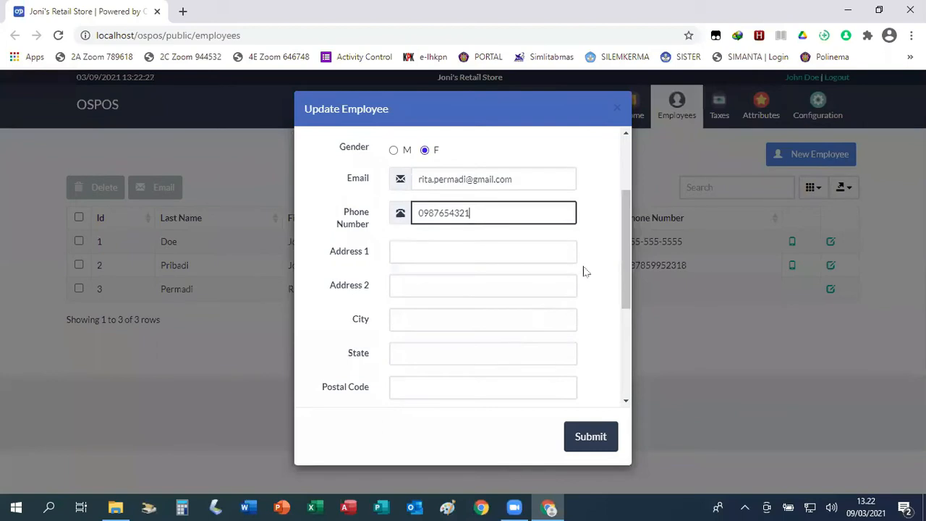
{"action": "scroll", "coordinate": [586, 269], "scroll_direction": "up", "scroll_amount": 3}
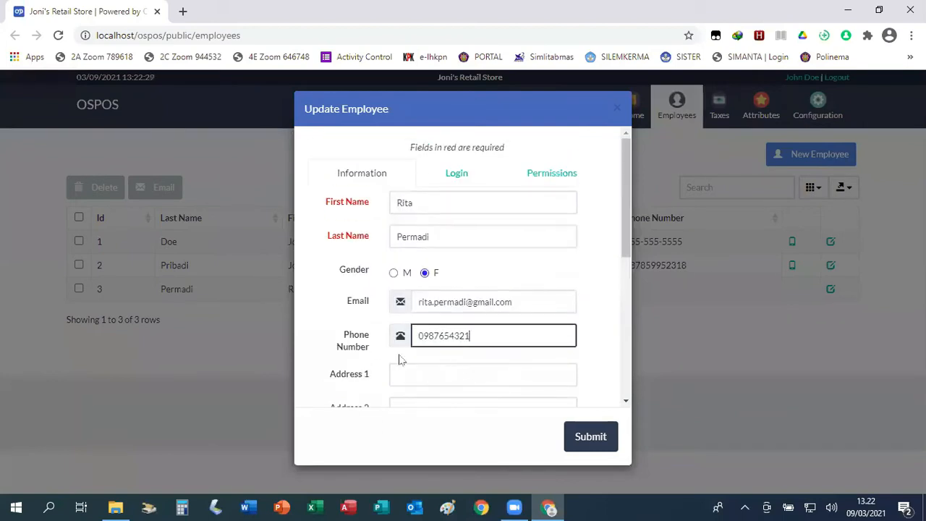
{"action": "left_click", "coordinate": [591, 437]}
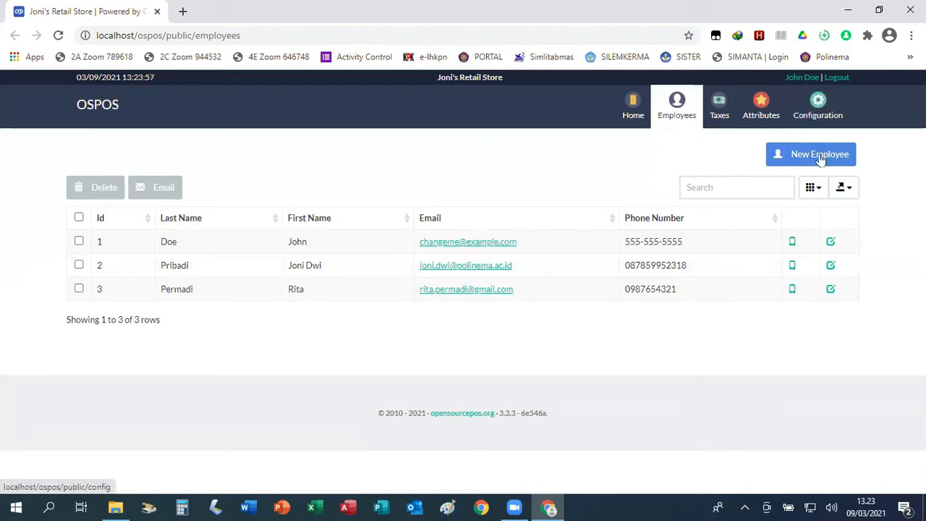
Give the third employee a new login password, confirmed twice, save it, and sign out.
{"action": "left_click", "coordinate": [830, 289]}
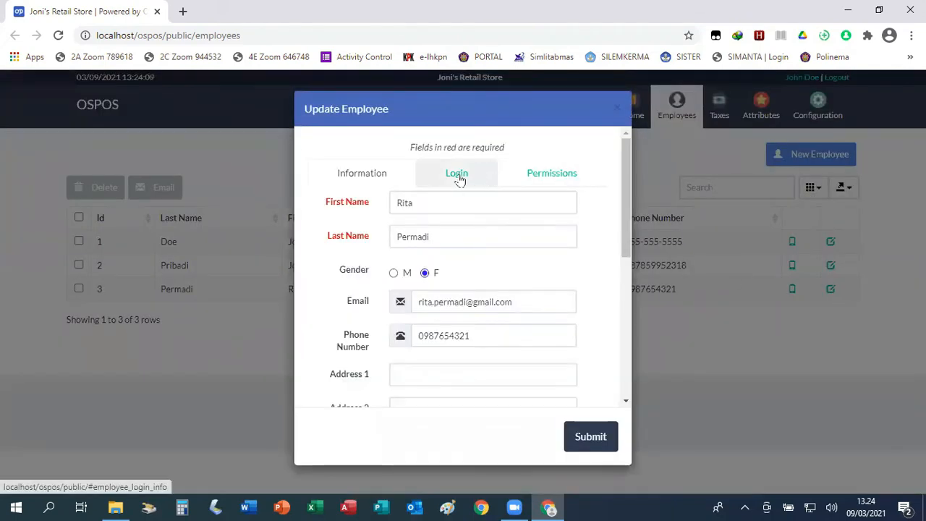
{"action": "left_click", "coordinate": [460, 177]}
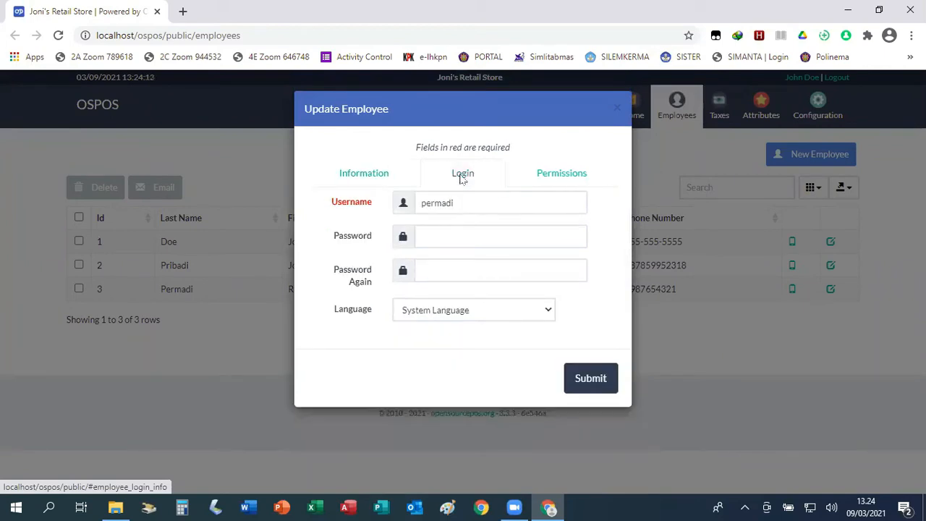
{"action": "left_click", "coordinate": [442, 234]}
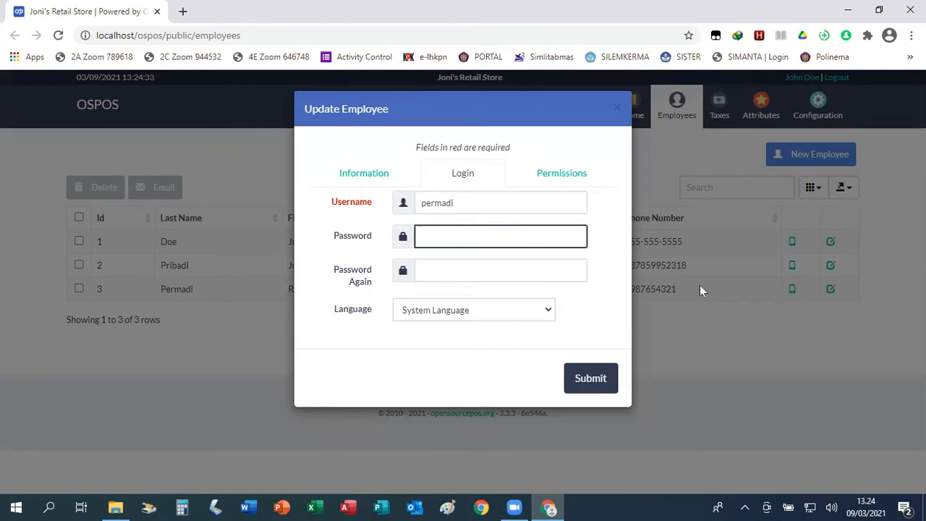
{"action": "left_click", "coordinate": [541, 271]}
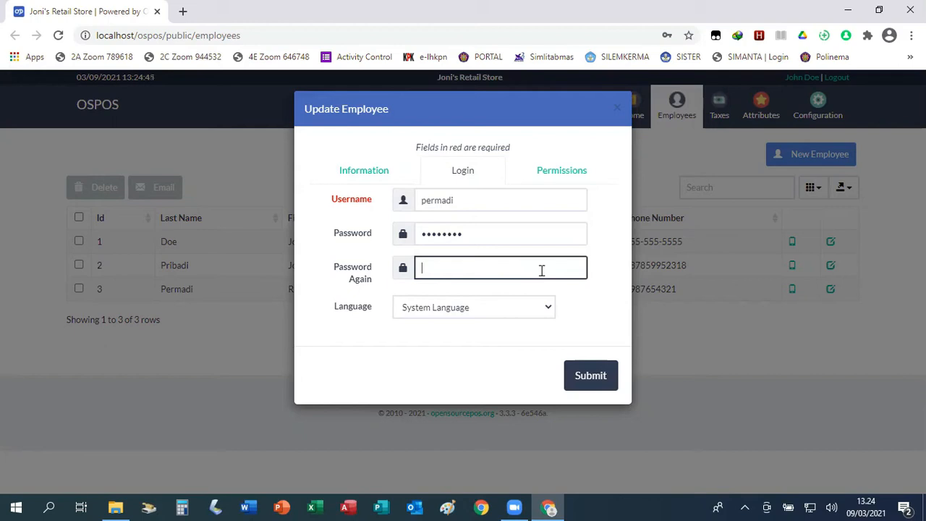
{"action": "left_click", "coordinate": [594, 382]}
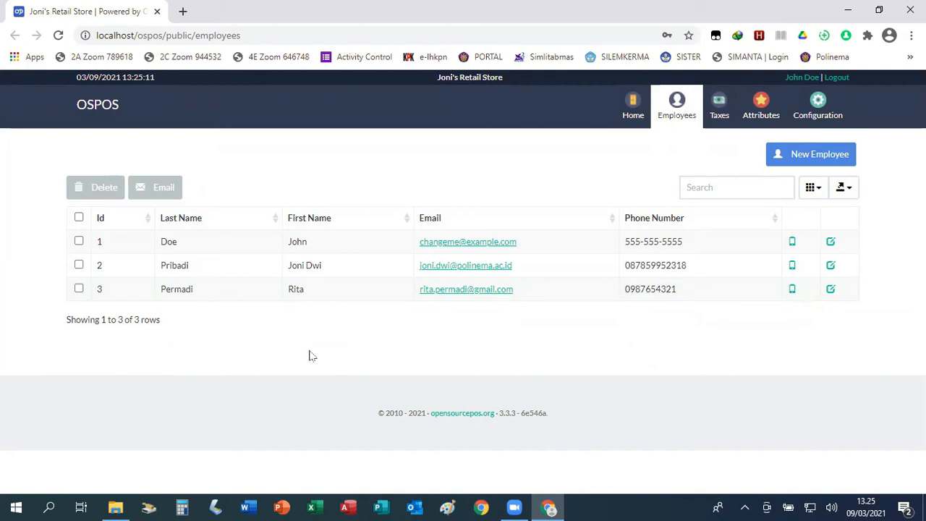
{"action": "left_click", "coordinate": [841, 79]}
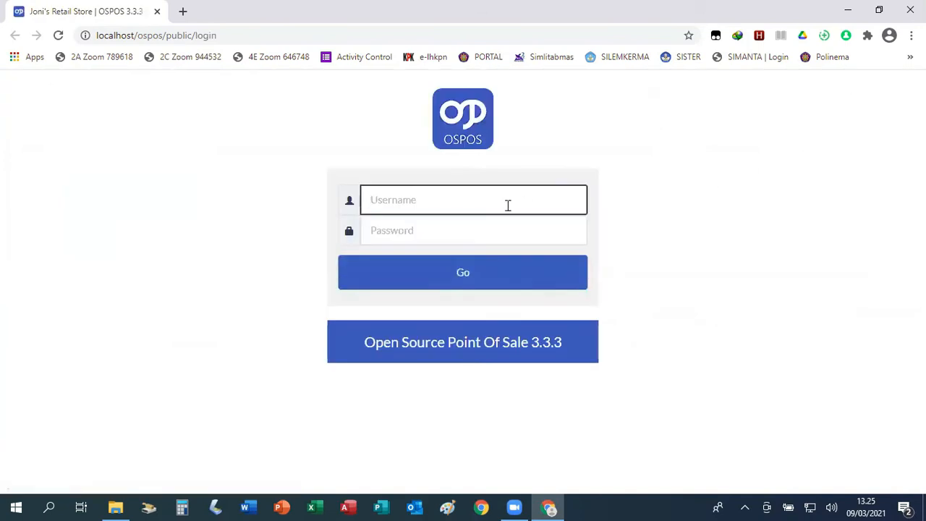
Try signing in with the employee's username and password; the login is rejected.
{"action": "type", "text": "permadi"}
{"action": "left_click", "coordinate": [451, 229]}
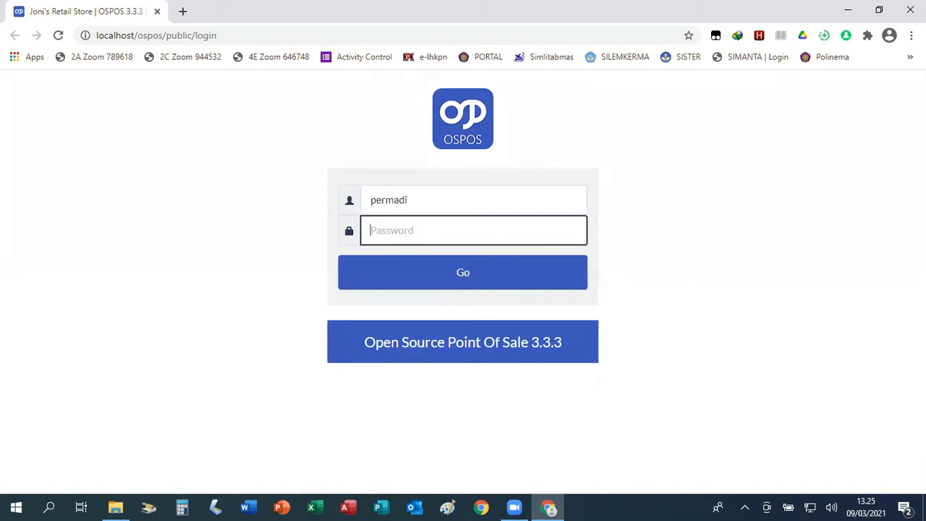
{"action": "left_click", "coordinate": [471, 274]}
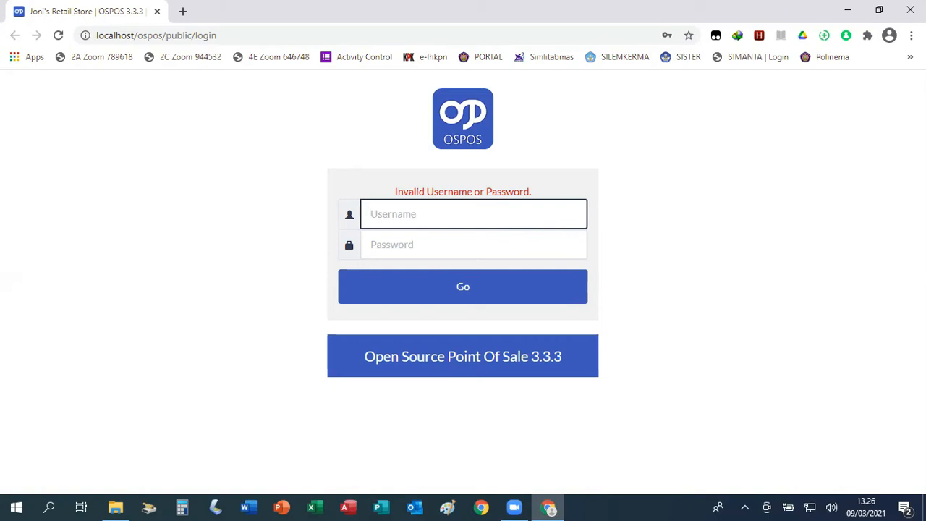
Re-enter the employee's username and password and sign in successfully.
{"action": "type", "text": "permadi"}
{"action": "key", "text": "ctrl+a"}
{"action": "left_click", "coordinate": [444, 241]}
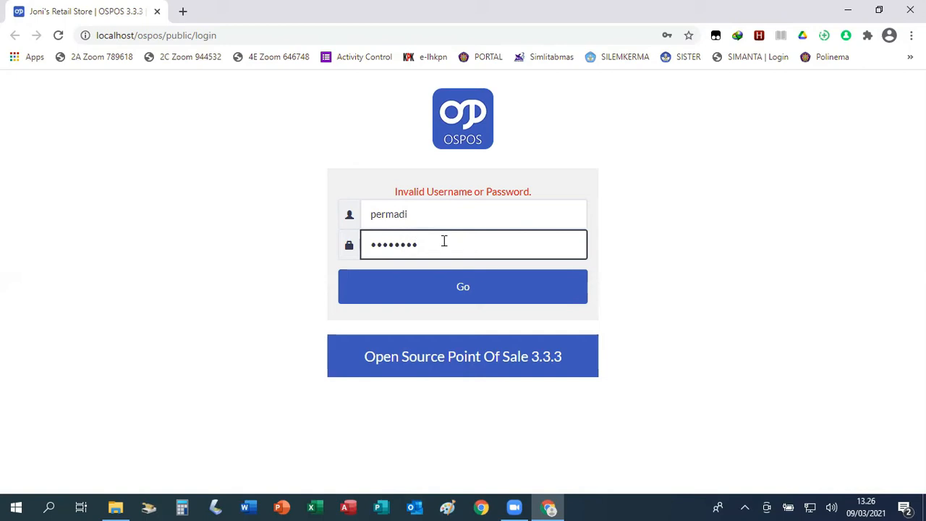
{"action": "left_click", "coordinate": [465, 287]}
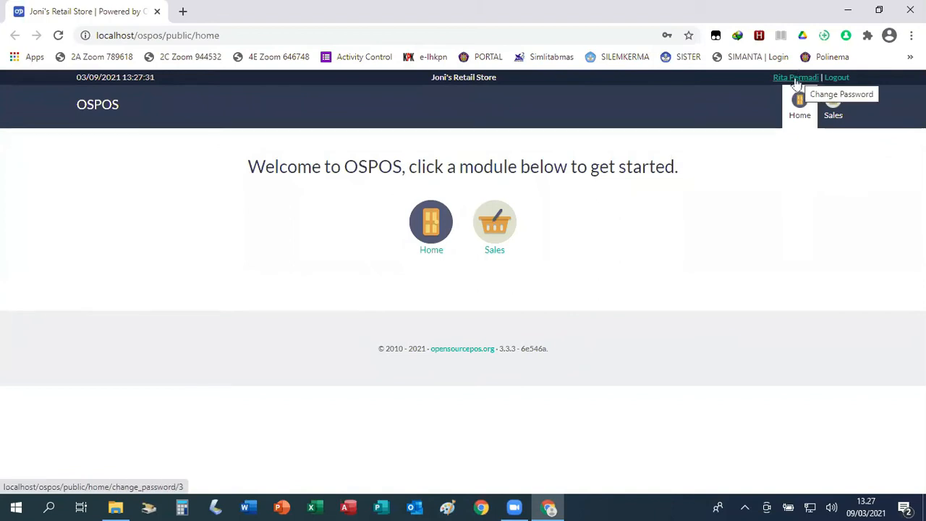
Open the Change Password form from the employee's name link and focus the current password field.
{"action": "left_click", "coordinate": [796, 78]}
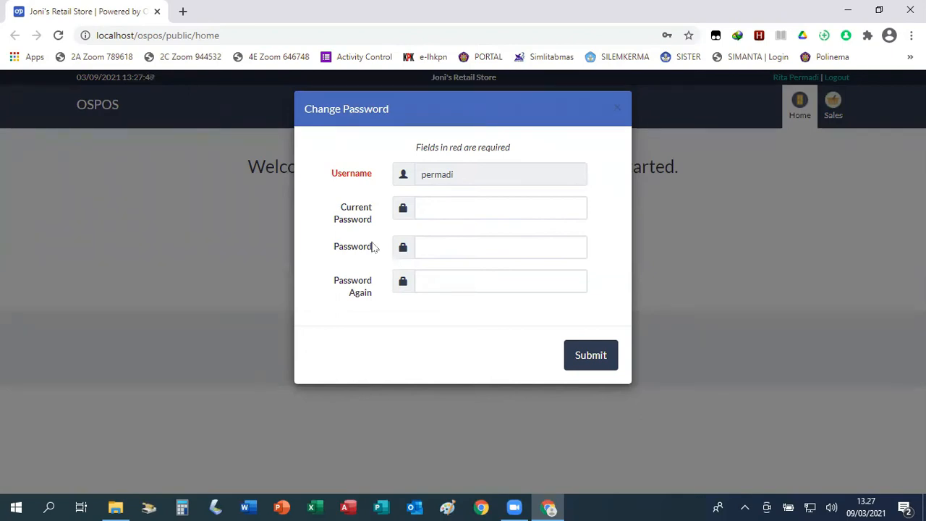
{"action": "left_click", "coordinate": [468, 204]}
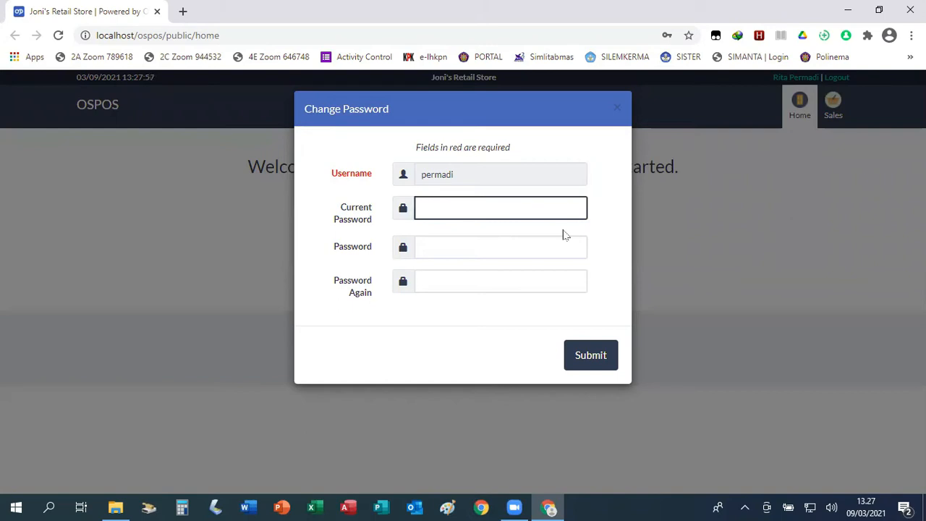
Enter the employee's current password, correcting a mistyped entry.
{"action": "type", "text": "••••••"}
{"action": "type", "text": "rd"}
{"action": "left_click_drag", "start_coordinate": [467, 211], "coordinate": [380, 204]}
{"action": "type", "text": "password"}
Enter and confirm the new password, submit the change, and sign out.
{"action": "left_click", "coordinate": [444, 247]}
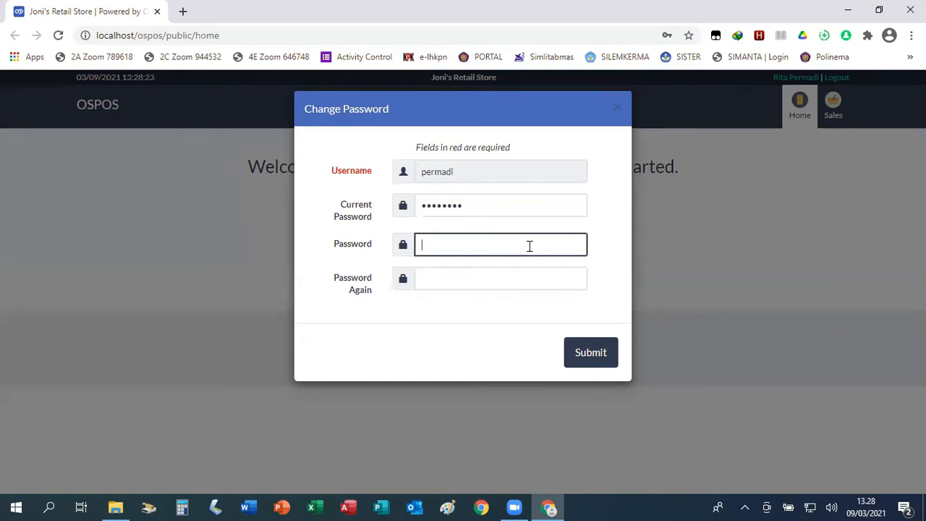
{"action": "left_click", "coordinate": [473, 282]}
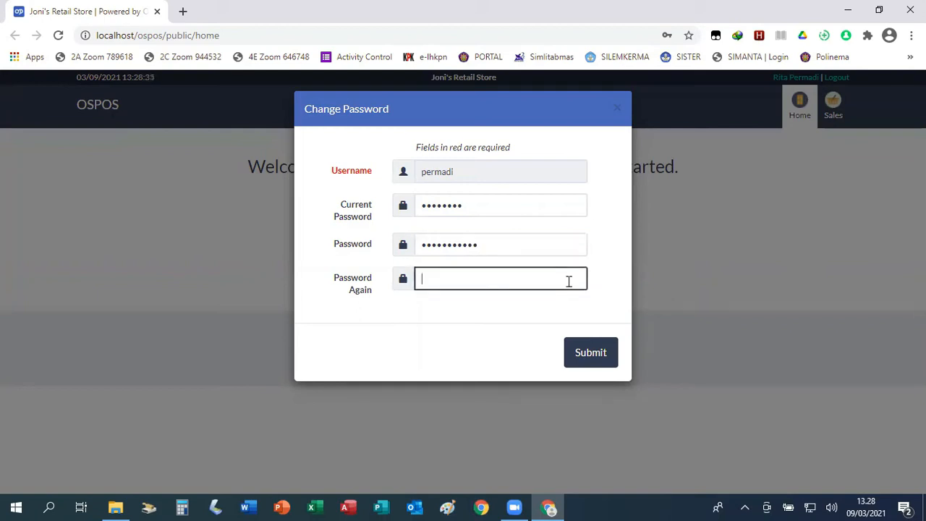
{"action": "left_click", "coordinate": [591, 362]}
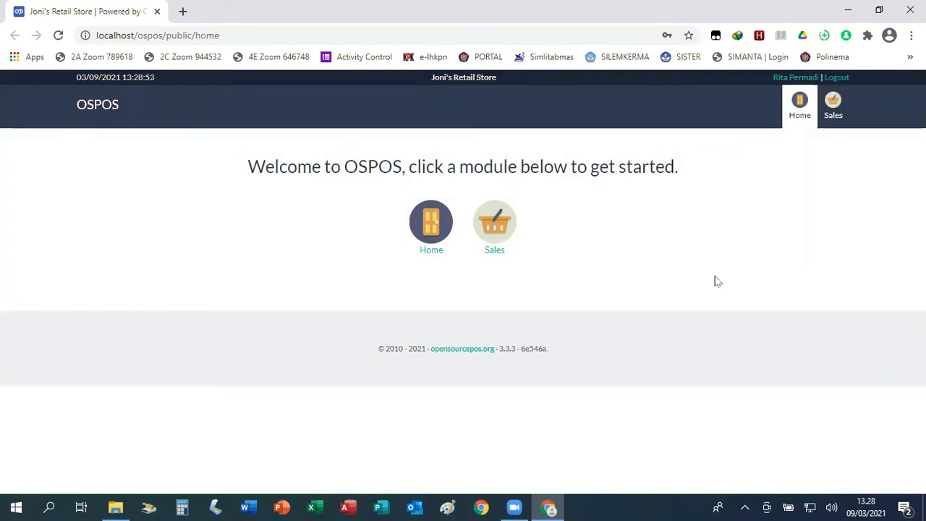
{"action": "left_click", "coordinate": [838, 79]}
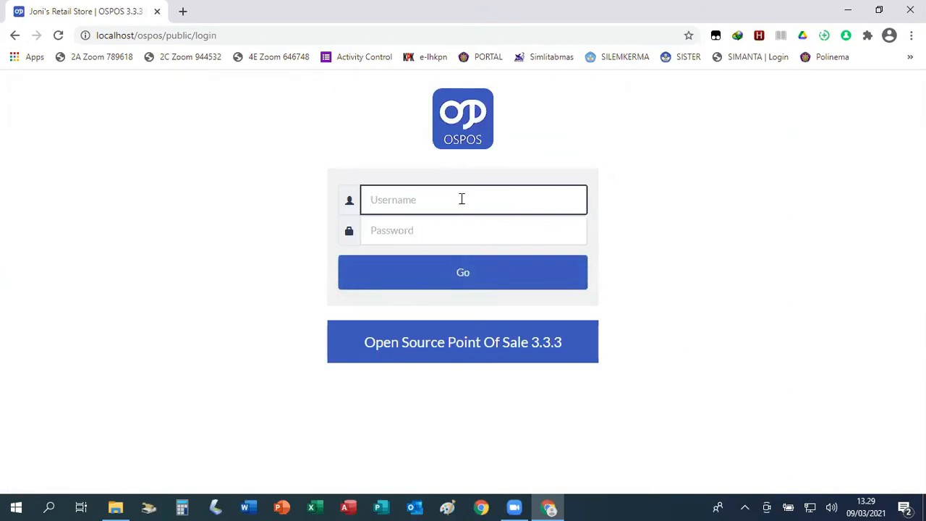
Sign in as the employee with the new password, then sign out again.
{"action": "type", "text": "permadi"}
{"action": "left_click", "coordinate": [427, 230]}
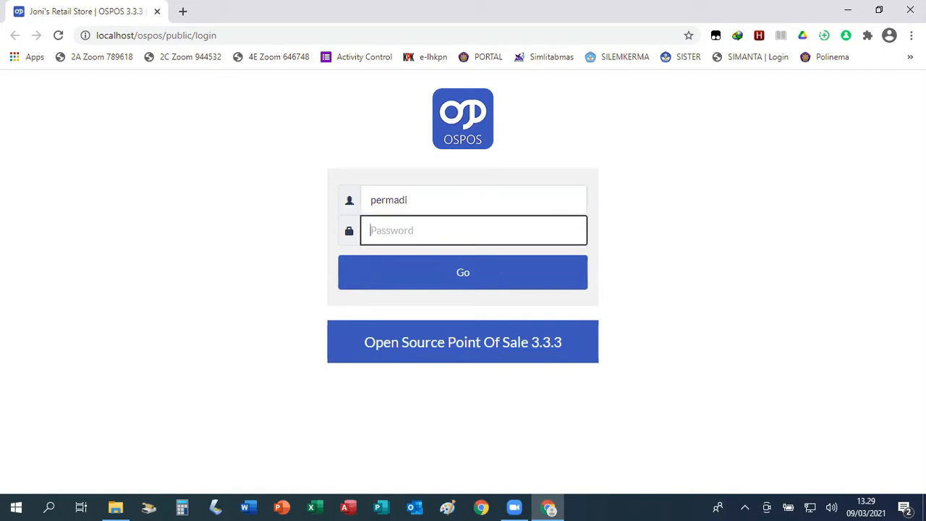
{"action": "type", "text": "***********"}
{"action": "left_click", "coordinate": [463, 274]}
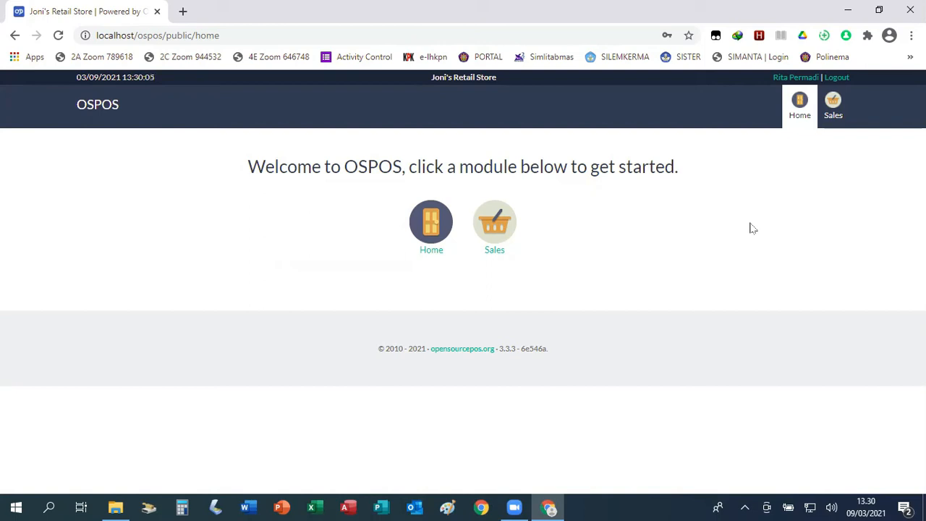
{"action": "left_click", "coordinate": [840, 78]}
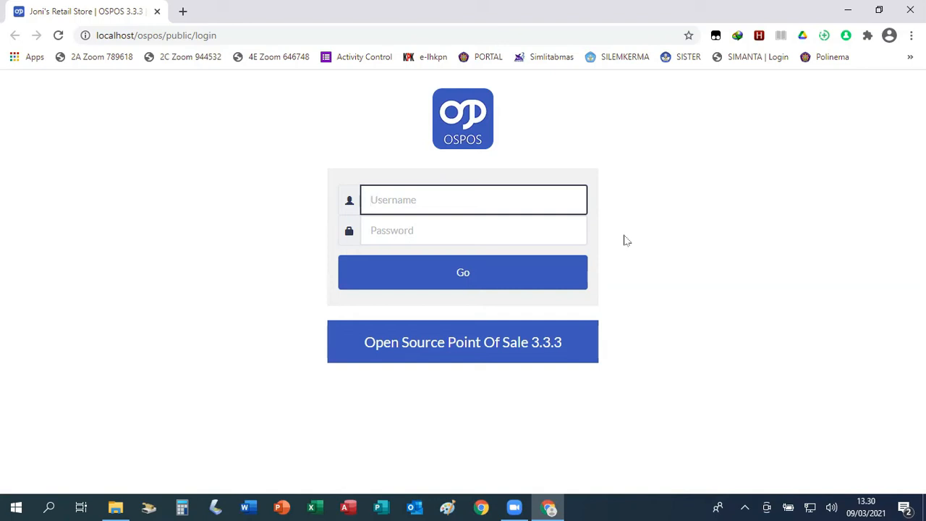
Log in with the admin username and the administrator password.
{"action": "type", "text": "admin"}
{"action": "left_click", "coordinate": [440, 231]}
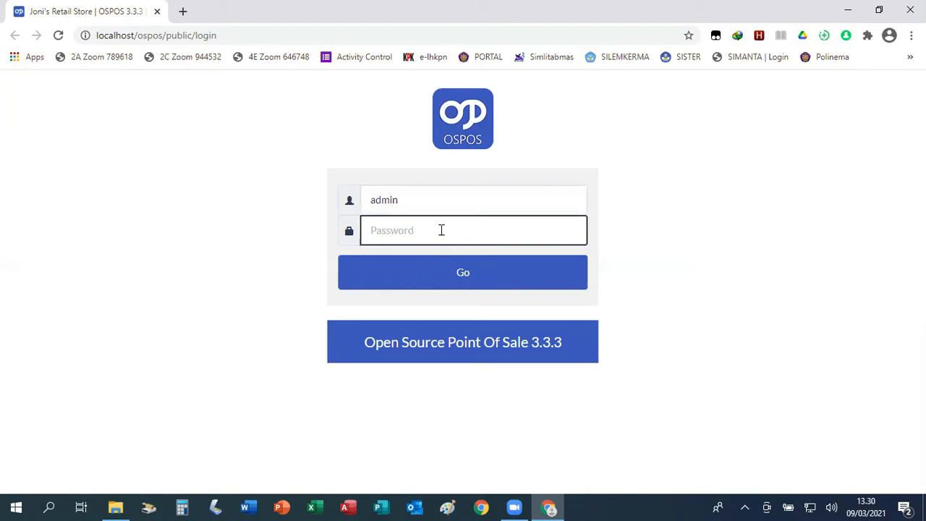
{"action": "type", "text": "pointofsale"}
{"action": "left_click", "coordinate": [457, 273]}
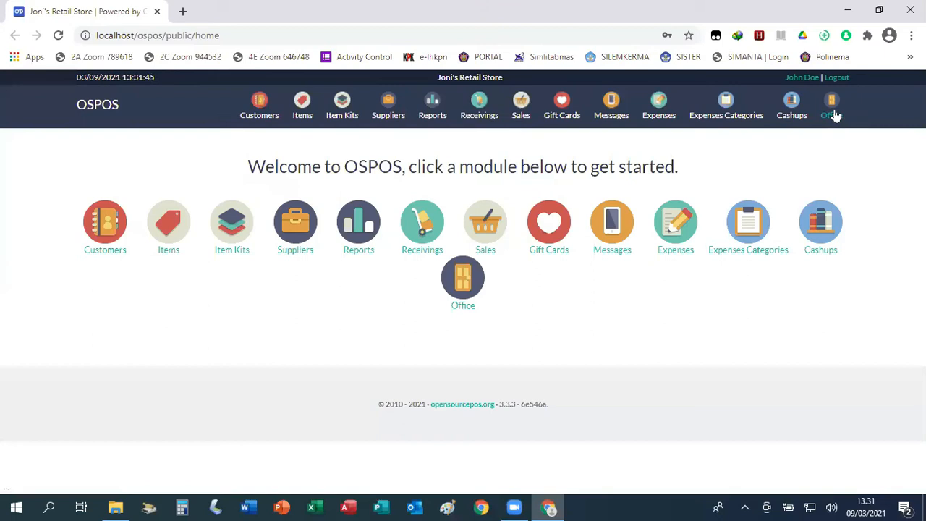
Open the store Configuration page from the Office module, landing on its Information tab.
{"action": "left_click", "coordinate": [463, 287]}
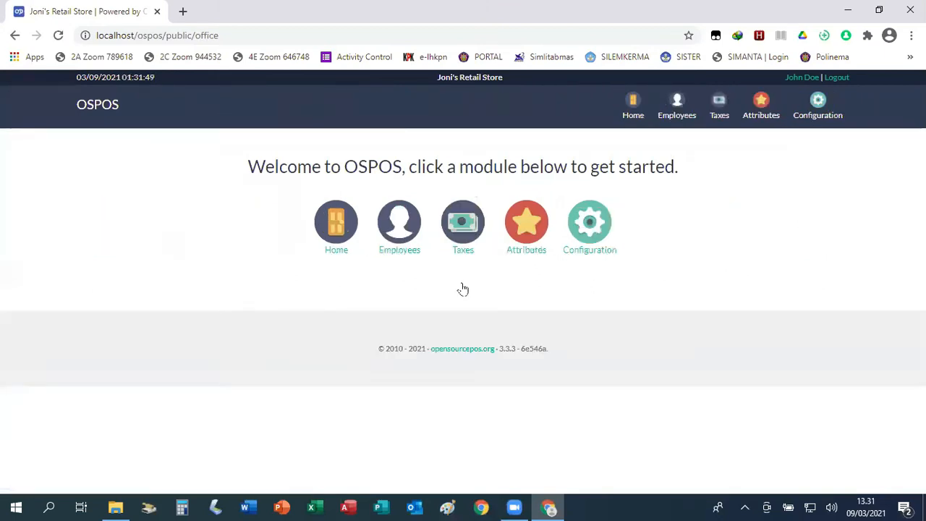
{"action": "left_click", "coordinate": [592, 232]}
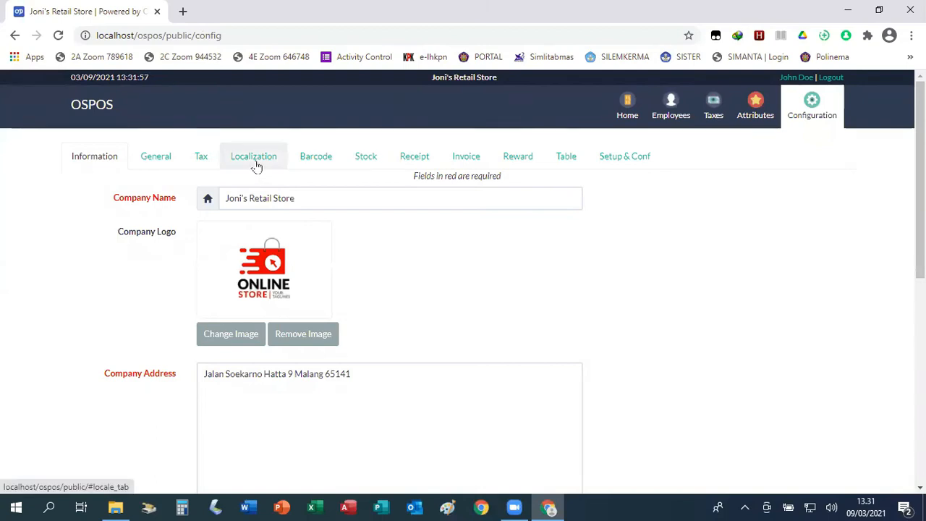
On the Localization tab, follow the locale help link beside the en_US Localization field.
{"action": "left_click", "coordinate": [256, 166]}
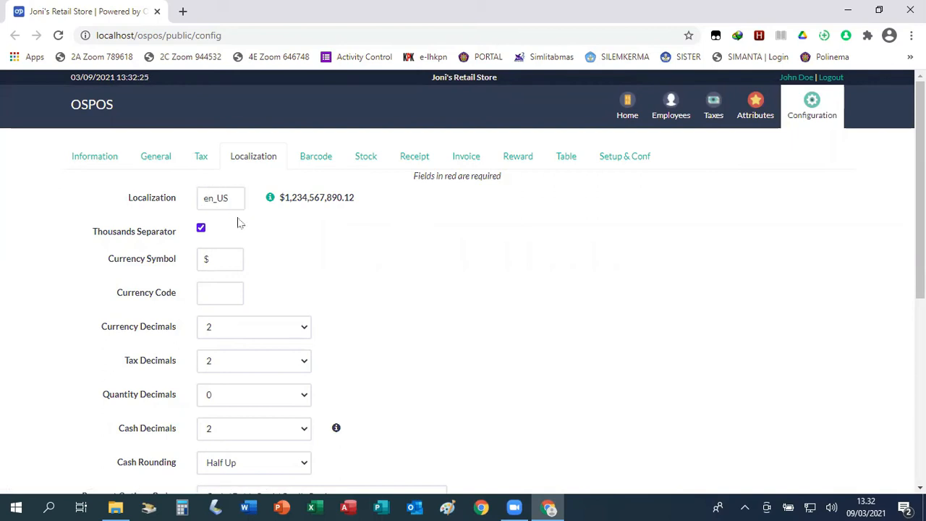
{"action": "mouse_move", "coordinate": [271, 201]}
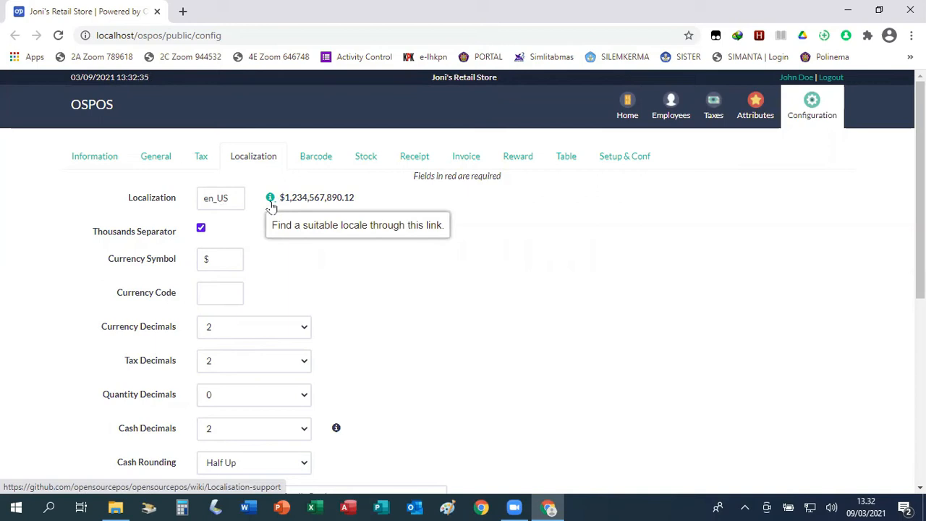
{"action": "left_click", "coordinate": [271, 202]}
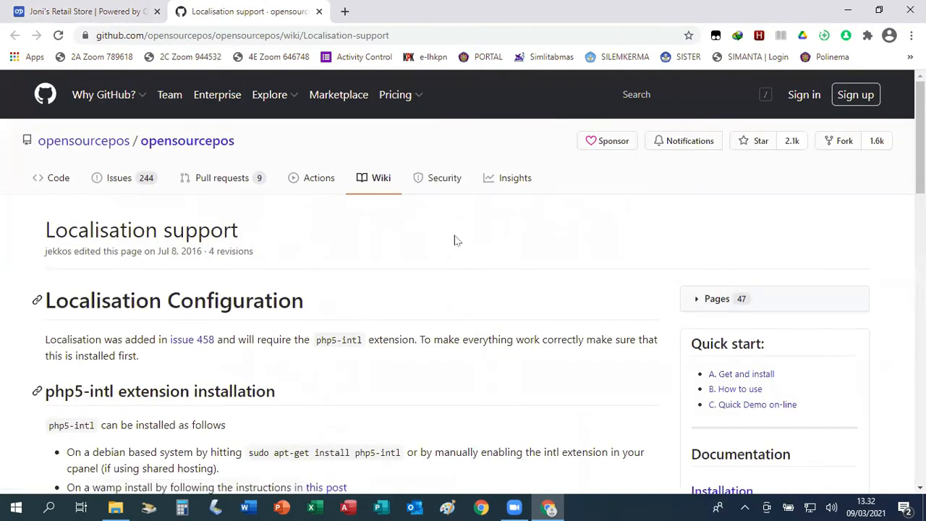
Scroll the Localisation support wiki down to the 'Finding a suitable locale' section.
{"action": "scroll", "coordinate": [382, 232], "scroll_direction": "down", "scroll_amount": 2}
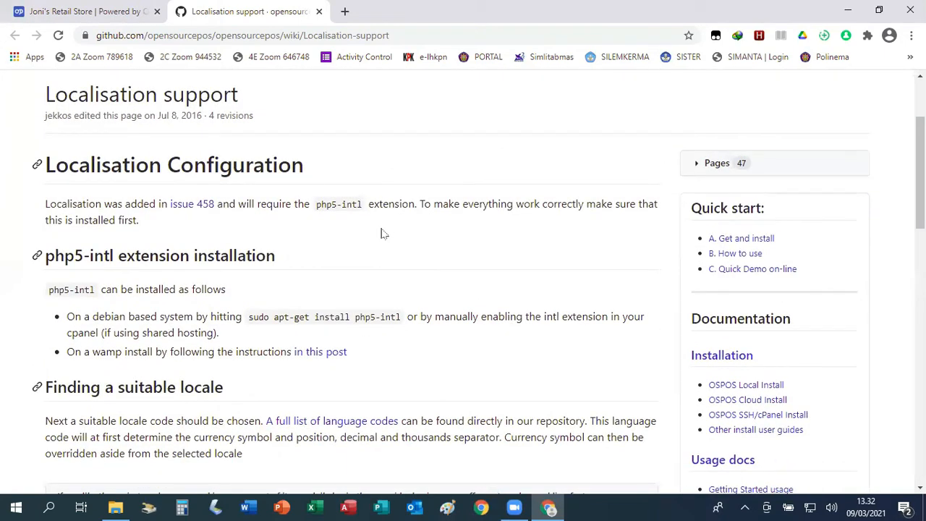
{"action": "scroll", "coordinate": [381, 233], "scroll_direction": "down", "scroll_amount": 1}
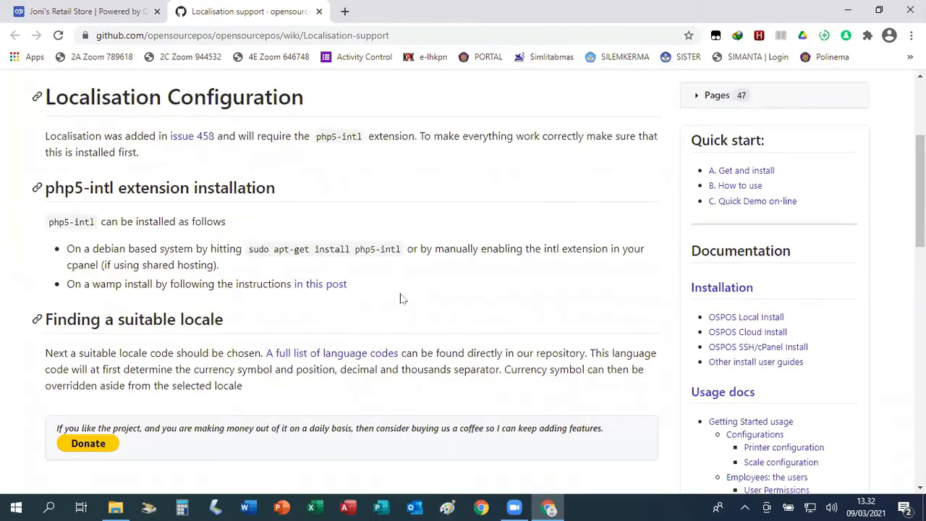
Open the full list of language codes and scroll down to around line 90.
{"action": "left_click", "coordinate": [359, 354]}
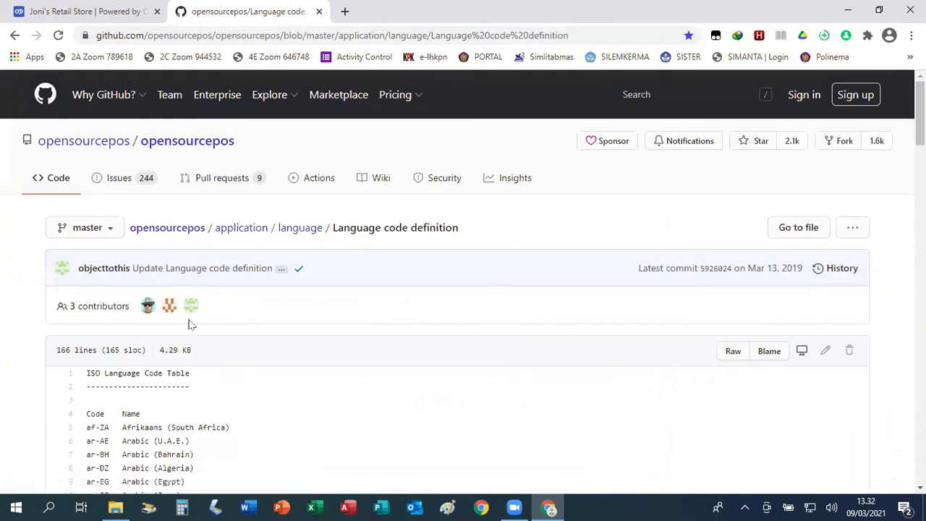
{"action": "scroll", "coordinate": [203, 318], "scroll_direction": "down", "scroll_amount": 3}
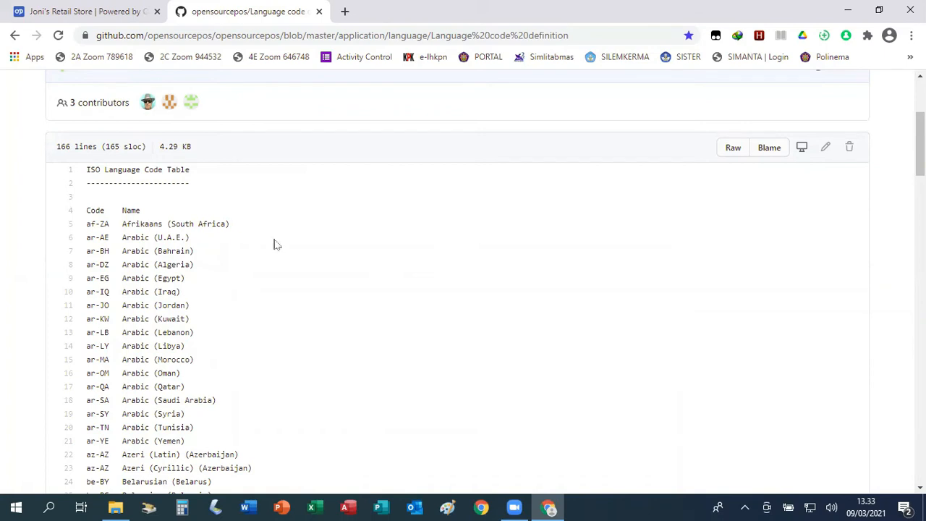
{"action": "scroll", "coordinate": [275, 244], "scroll_direction": "down", "scroll_amount": 4}
{"action": "scroll", "coordinate": [275, 244], "scroll_direction": "down", "scroll_amount": 5}
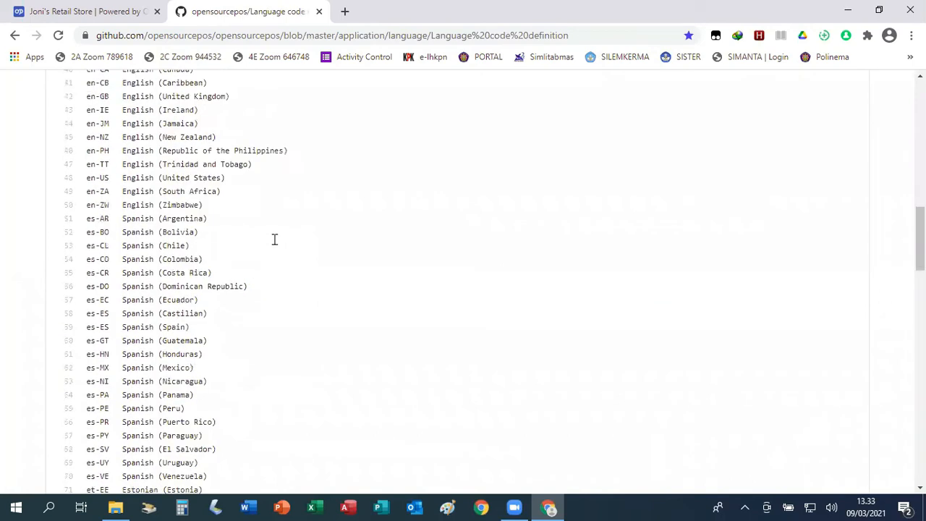
{"action": "scroll", "coordinate": [275, 240], "scroll_direction": "down", "scroll_amount": 2}
{"action": "scroll", "coordinate": [275, 243], "scroll_direction": "down", "scroll_amount": 4}
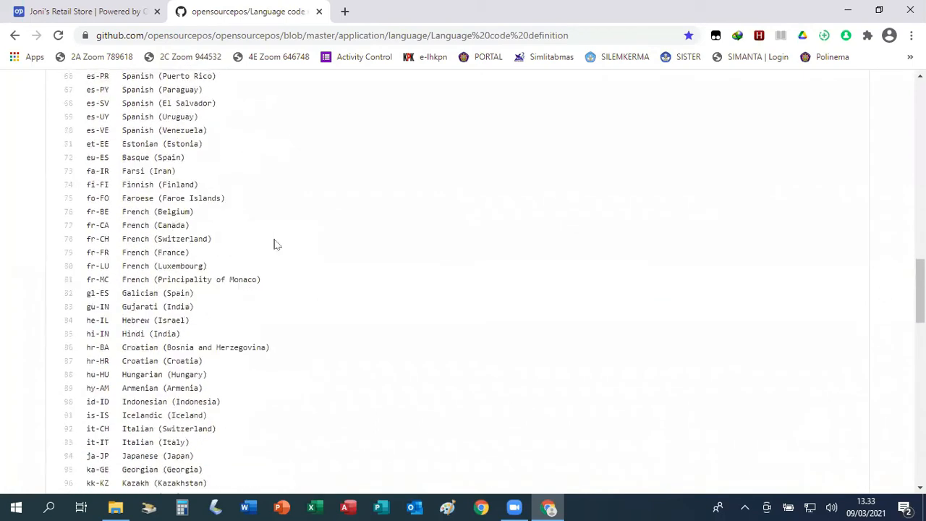
{"action": "scroll", "coordinate": [289, 257], "scroll_direction": "down", "scroll_amount": 2}
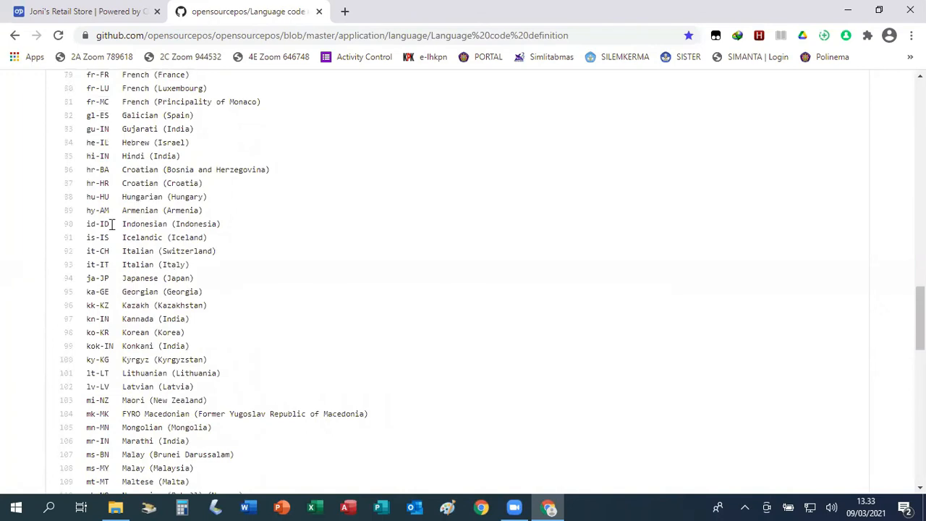
Copy the Indonesian locale code id-ID from the list.
{"action": "left_click_drag", "start_coordinate": [87, 224], "coordinate": [111, 225]}
{"action": "right_click", "coordinate": [107, 224]}
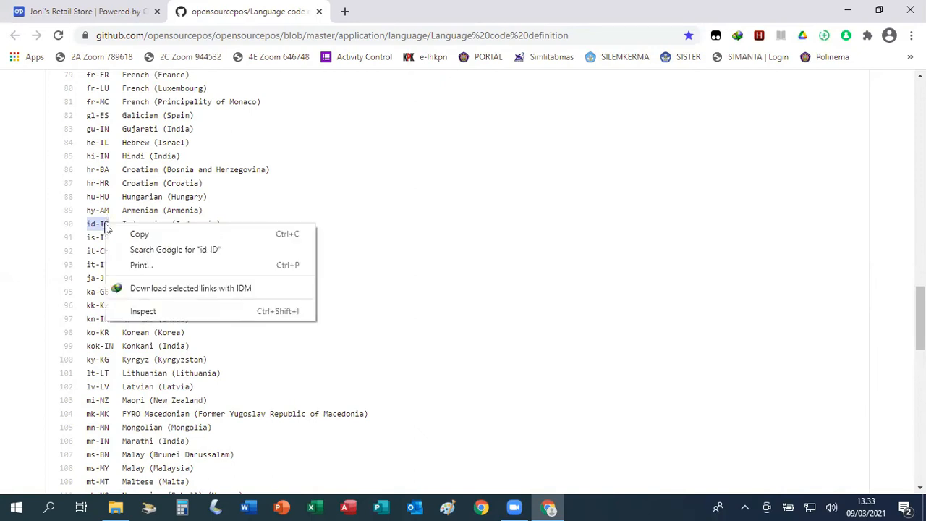
{"action": "left_click", "coordinate": [141, 234]}
Back in OSPOS, replace the Localization value en_US with the pasted id-ID code.
{"action": "left_click", "coordinate": [82, 10]}
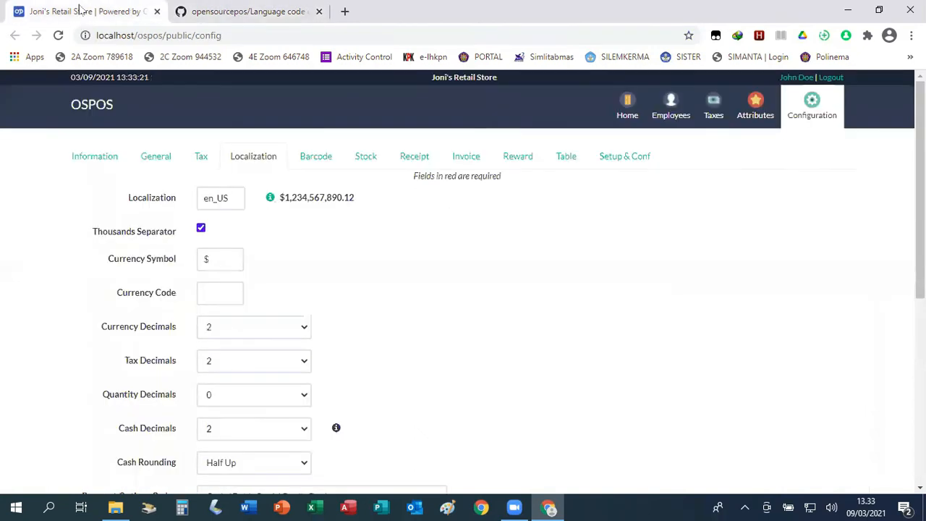
{"action": "double_click", "coordinate": [236, 198]}
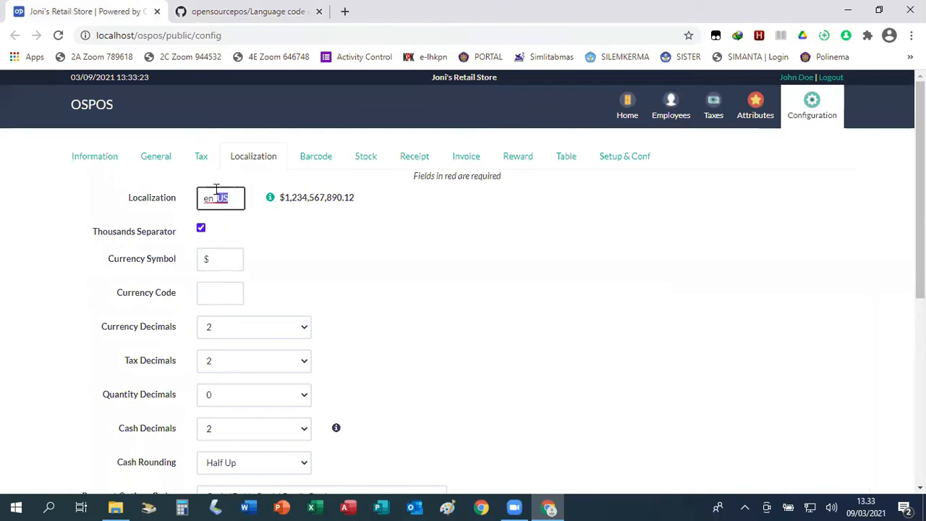
{"action": "right_click", "coordinate": [211, 201]}
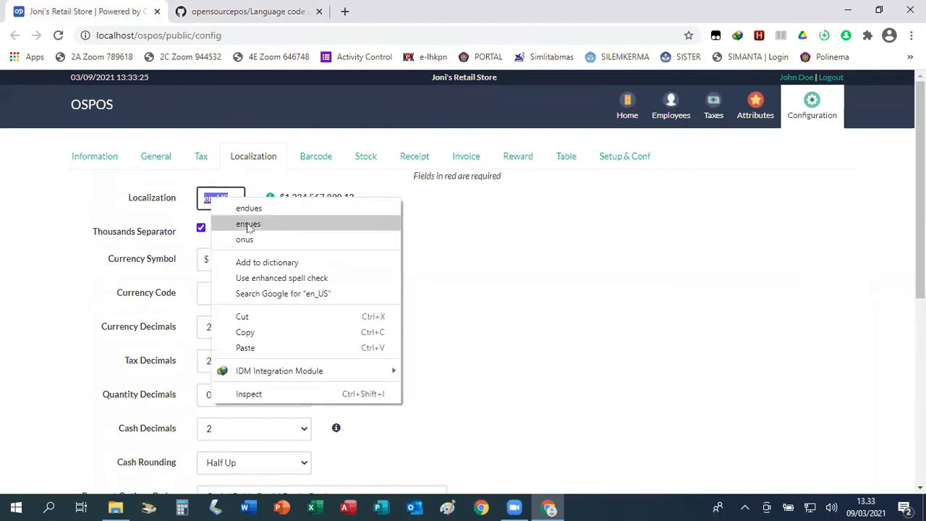
{"action": "left_click", "coordinate": [245, 348]}
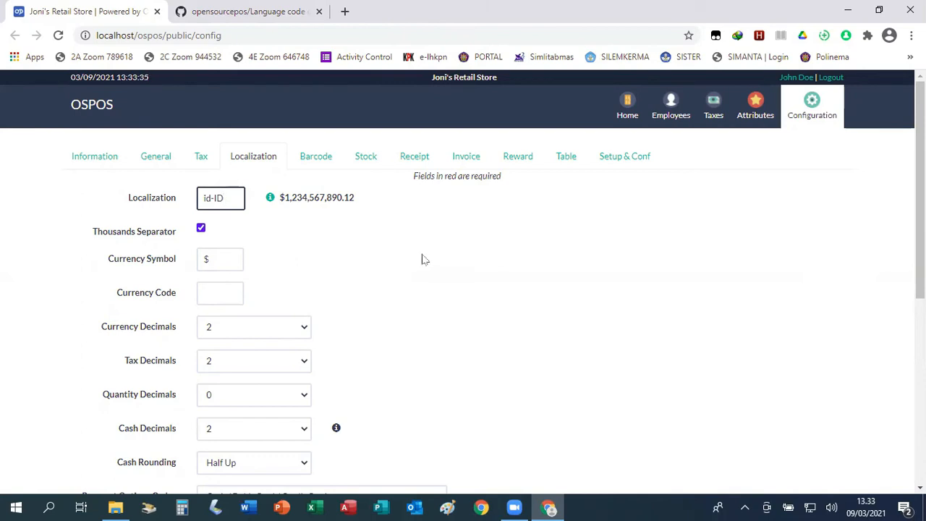
{"action": "scroll", "coordinate": [422, 258], "scroll_direction": "down", "scroll_amount": 2}
{"action": "scroll", "coordinate": [422, 258], "scroll_direction": "down", "scroll_amount": 2}
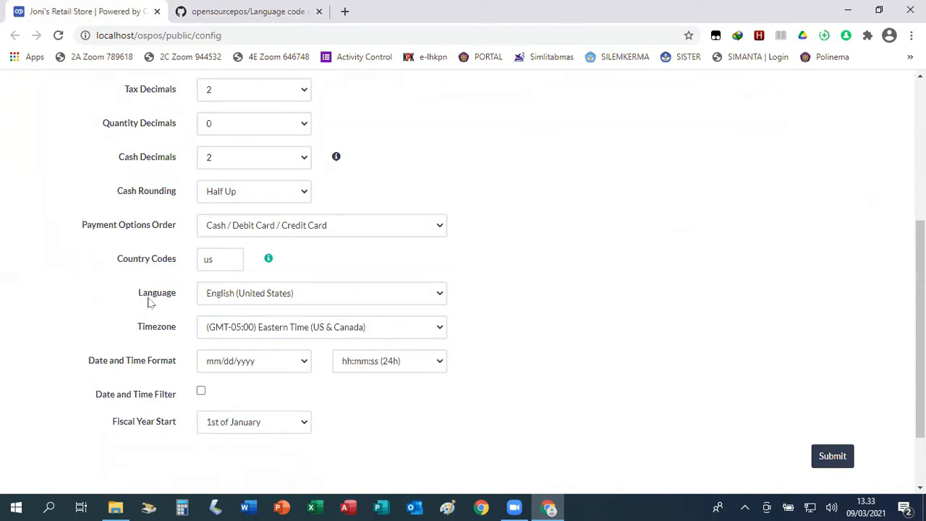
{"action": "scroll", "coordinate": [613, 194], "scroll_direction": "up", "scroll_amount": 4}
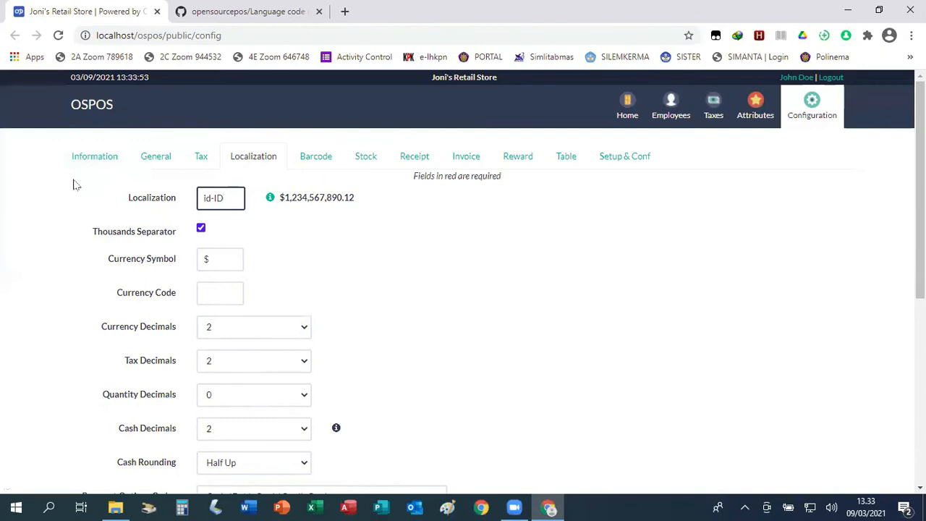
{"action": "scroll", "coordinate": [395, 262], "scroll_direction": "down", "scroll_amount": 4}
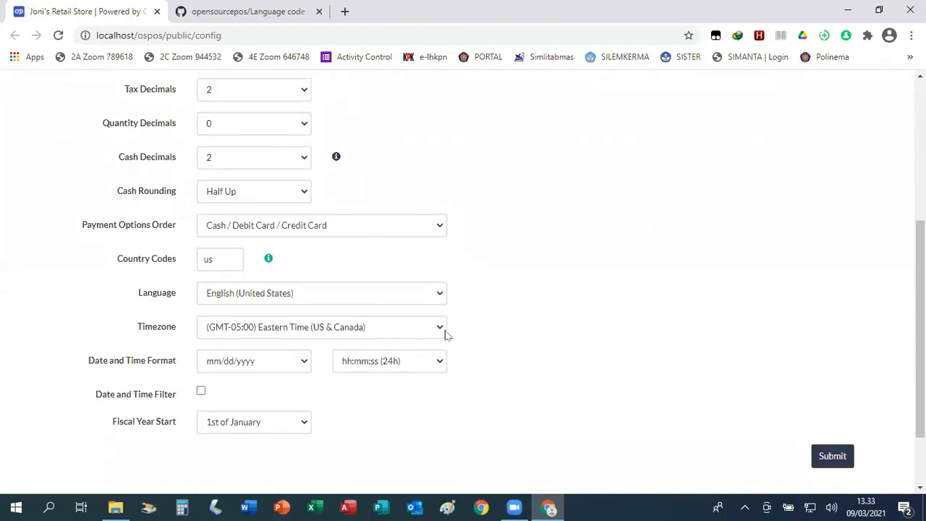
Change the Language dropdown from English (United States) to Indonesian.
{"action": "left_click", "coordinate": [441, 295]}
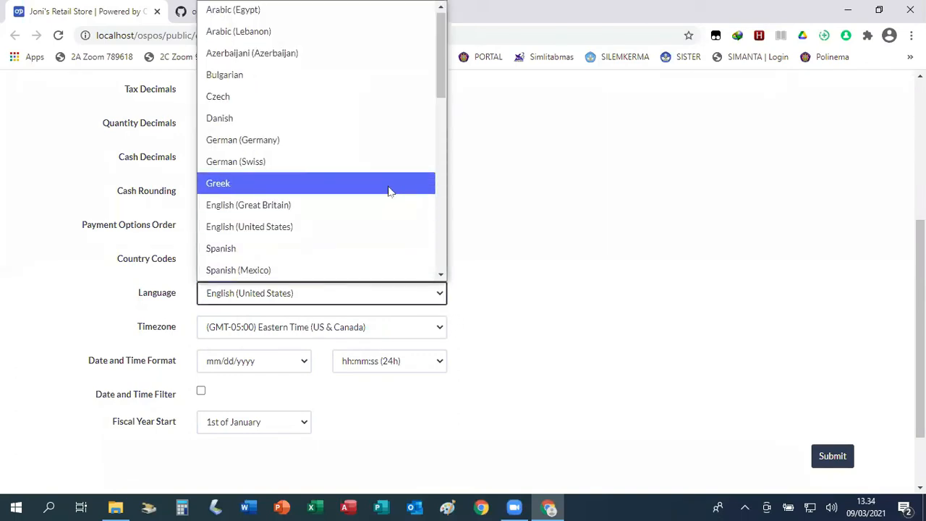
{"action": "scroll", "coordinate": [332, 196], "scroll_direction": "down", "scroll_amount": 8}
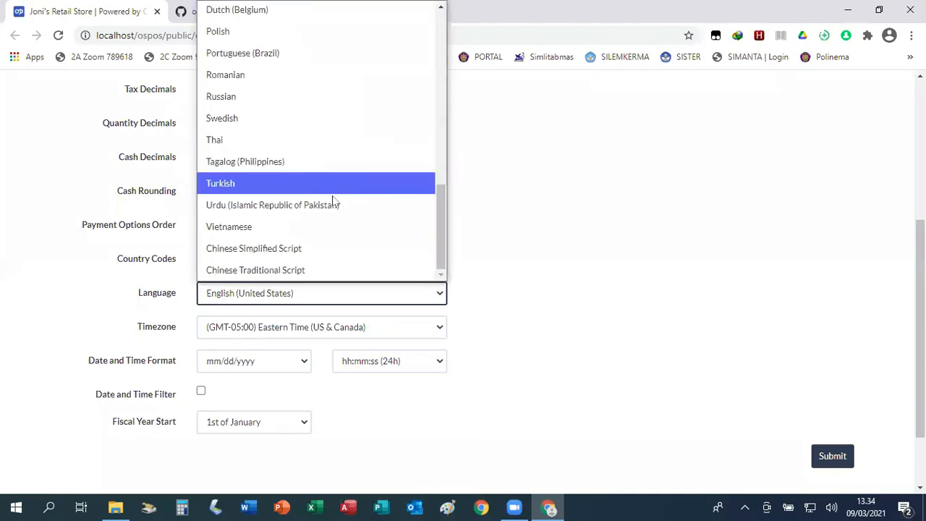
{"action": "scroll", "coordinate": [327, 152], "scroll_direction": "up", "scroll_amount": 4}
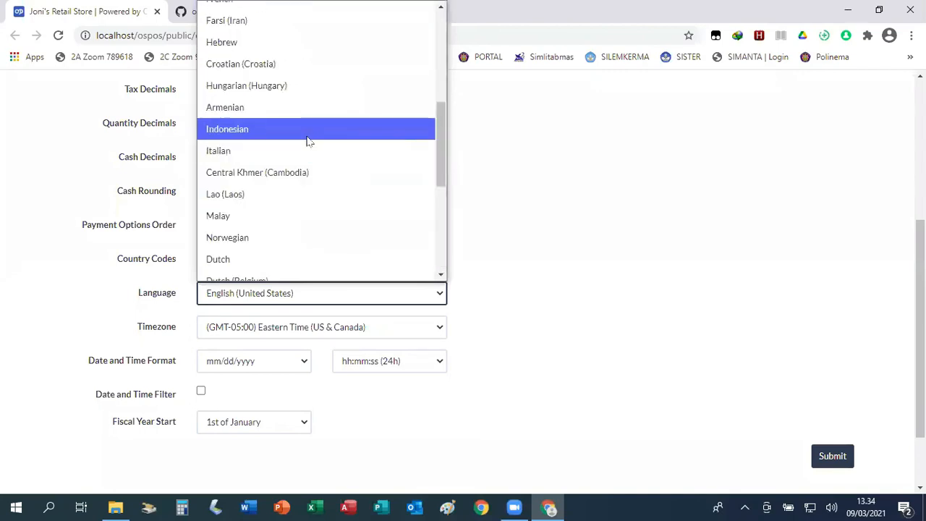
{"action": "left_click", "coordinate": [307, 133]}
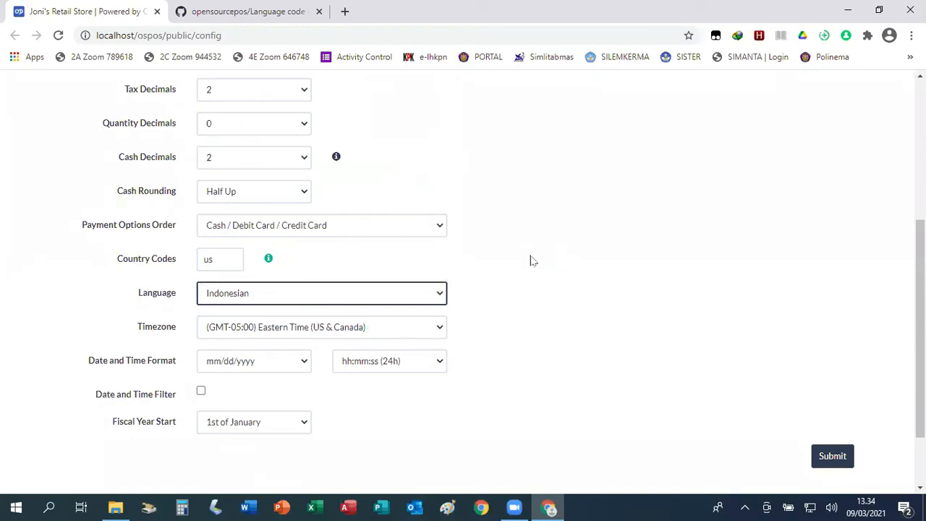
{"action": "left_click", "coordinate": [442, 329]}
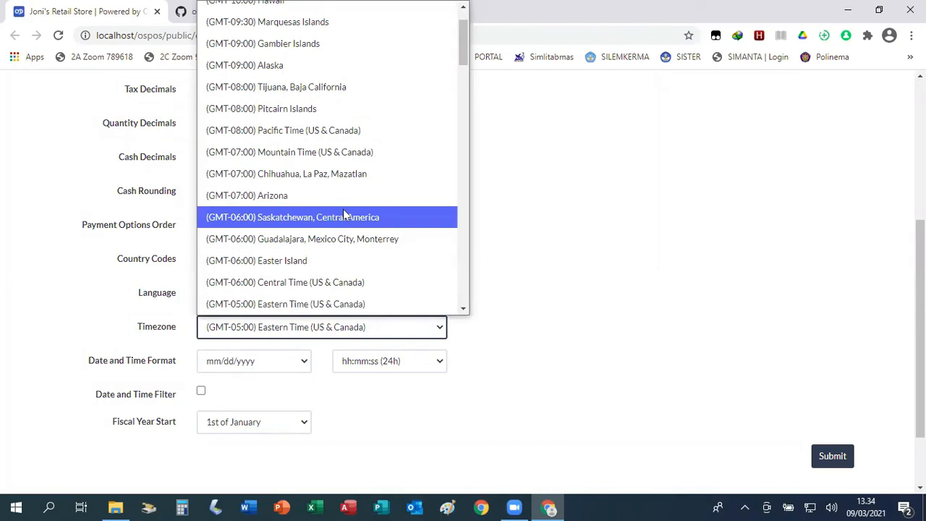
Choose (GMT+07:00) Bangkok, Hanoi, Jakarta from the Timezone dropdown.
{"action": "scroll", "coordinate": [345, 214], "scroll_direction": "down", "scroll_amount": 4}
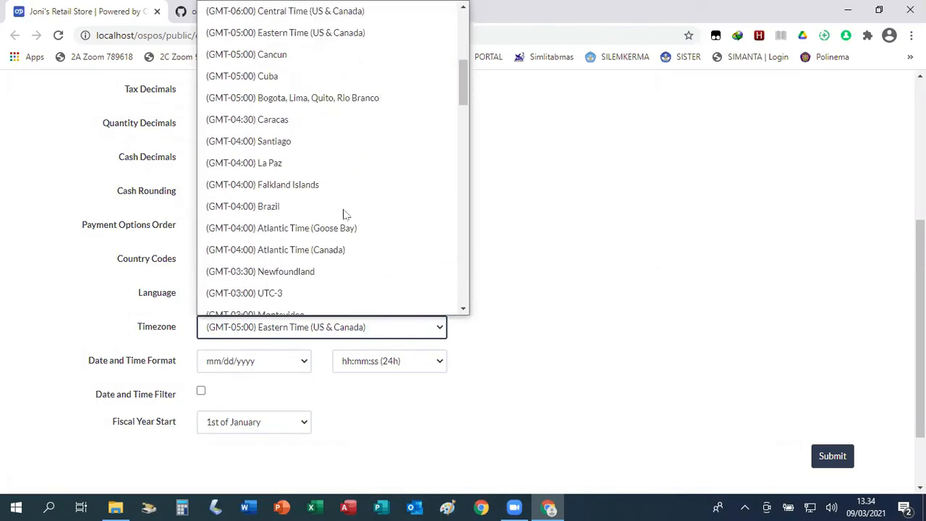
{"action": "scroll", "coordinate": [345, 215], "scroll_direction": "down", "scroll_amount": 4}
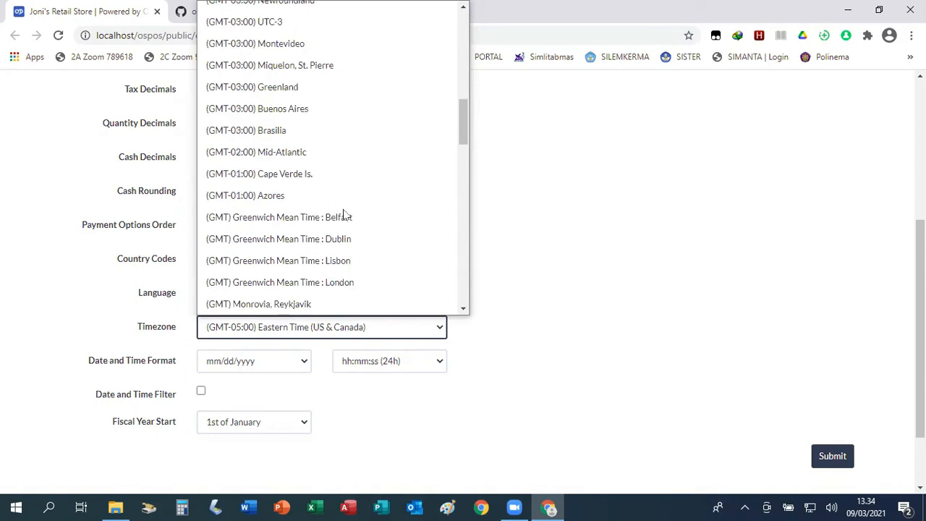
{"action": "scroll", "coordinate": [345, 214], "scroll_direction": "down", "scroll_amount": 4}
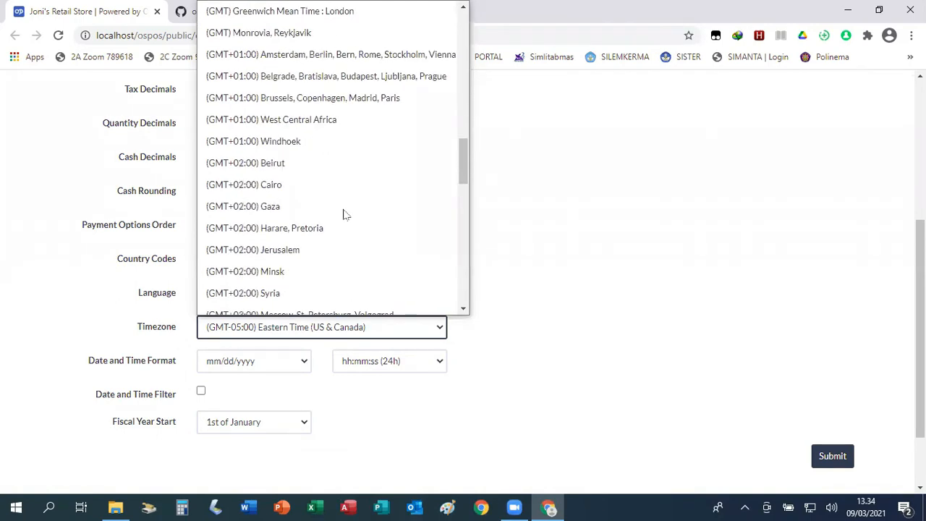
{"action": "scroll", "coordinate": [344, 214], "scroll_direction": "down", "scroll_amount": 2}
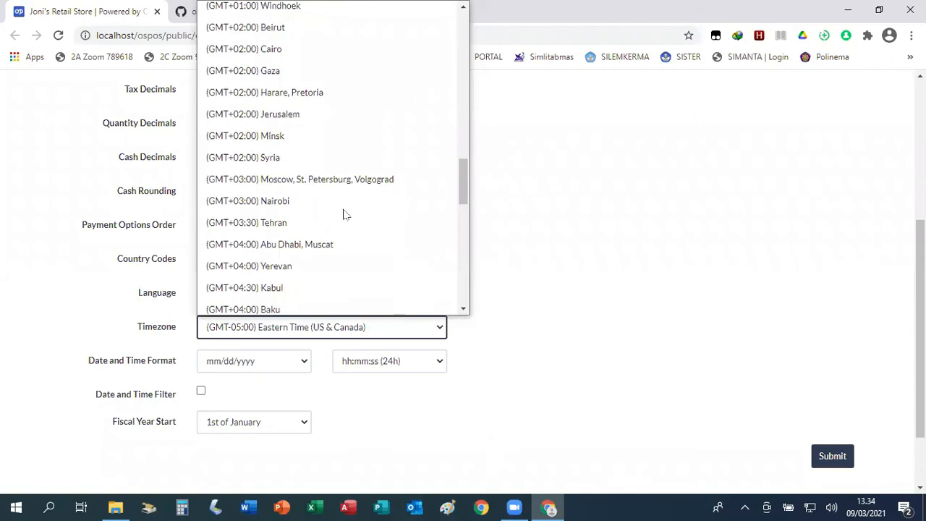
{"action": "scroll", "coordinate": [344, 214], "scroll_direction": "down", "scroll_amount": 2}
{"action": "scroll", "coordinate": [336, 253], "scroll_direction": "down", "scroll_amount": 2}
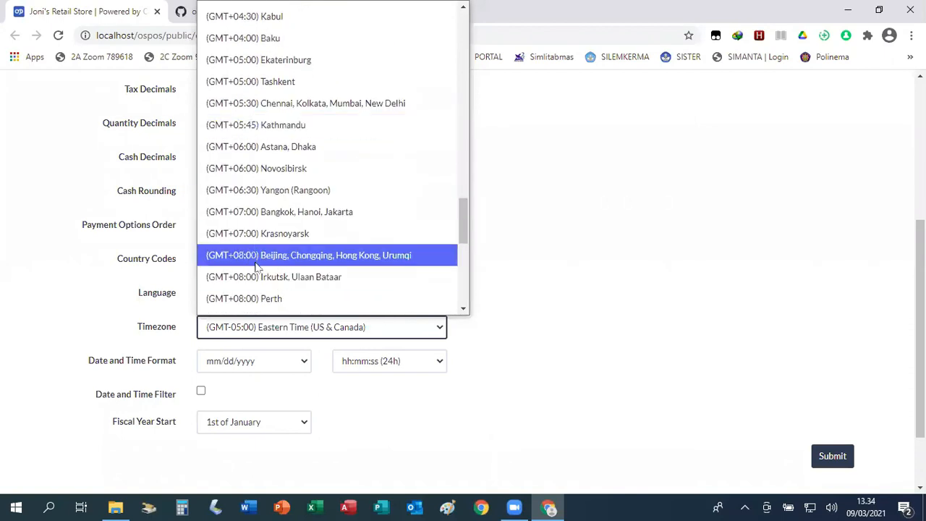
{"action": "left_click", "coordinate": [296, 220]}
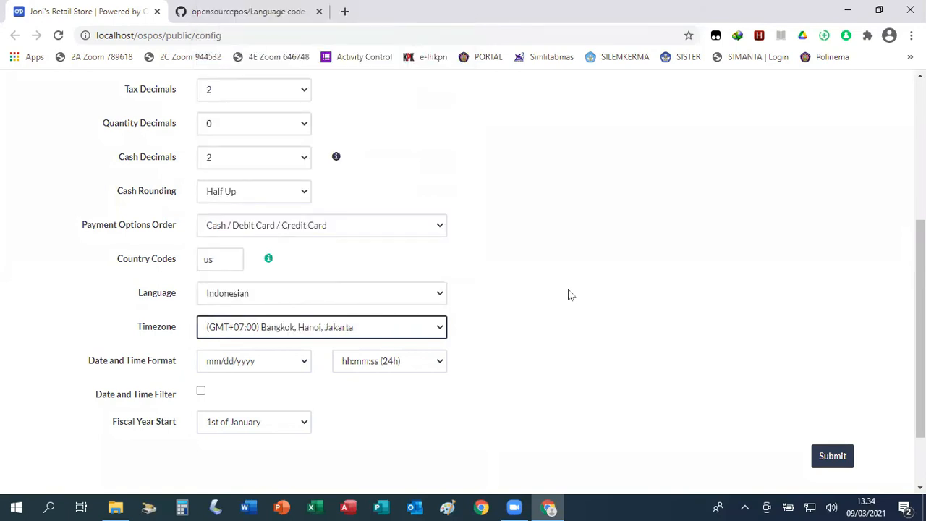
{"action": "scroll", "coordinate": [570, 297], "scroll_direction": "down", "scroll_amount": 1}
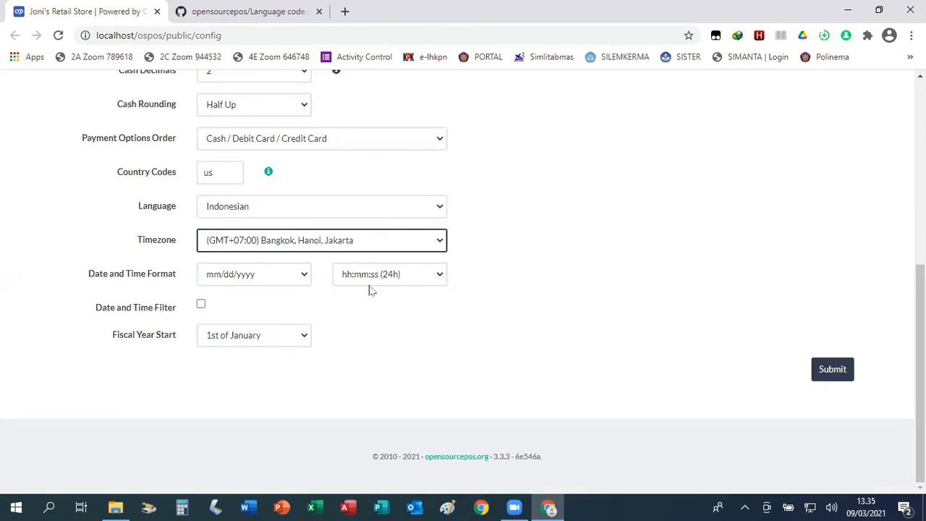
{"action": "left_click", "coordinate": [309, 282]}
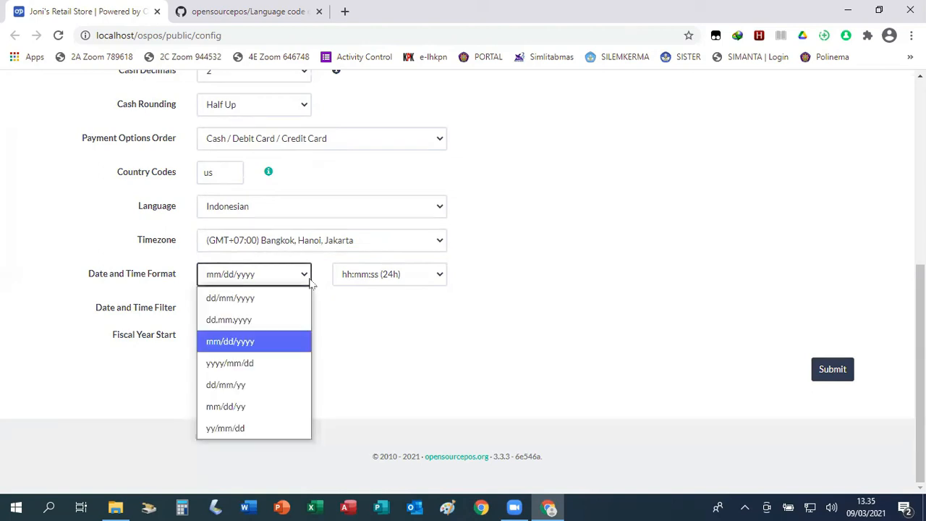
Set the date format to dd/mm/yyyy and submit the localization settings.
{"action": "left_click", "coordinate": [267, 301]}
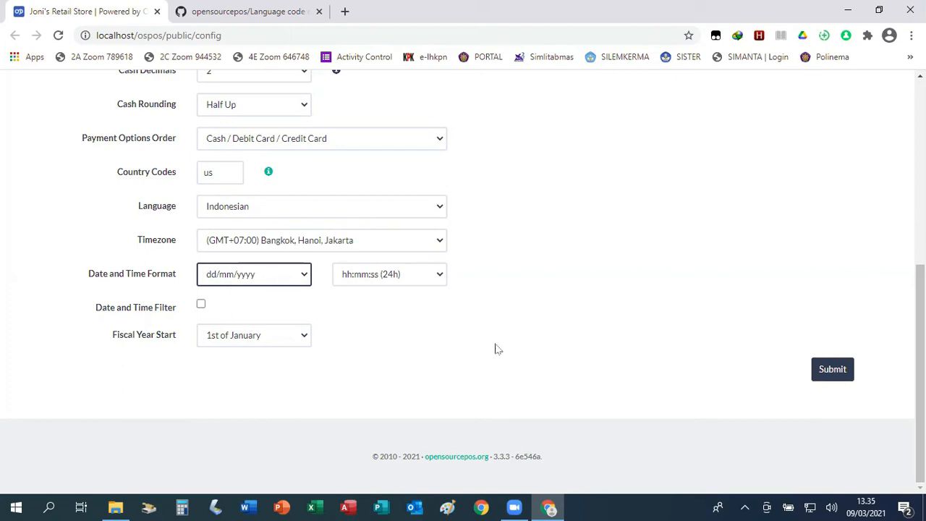
{"action": "left_click", "coordinate": [834, 370]}
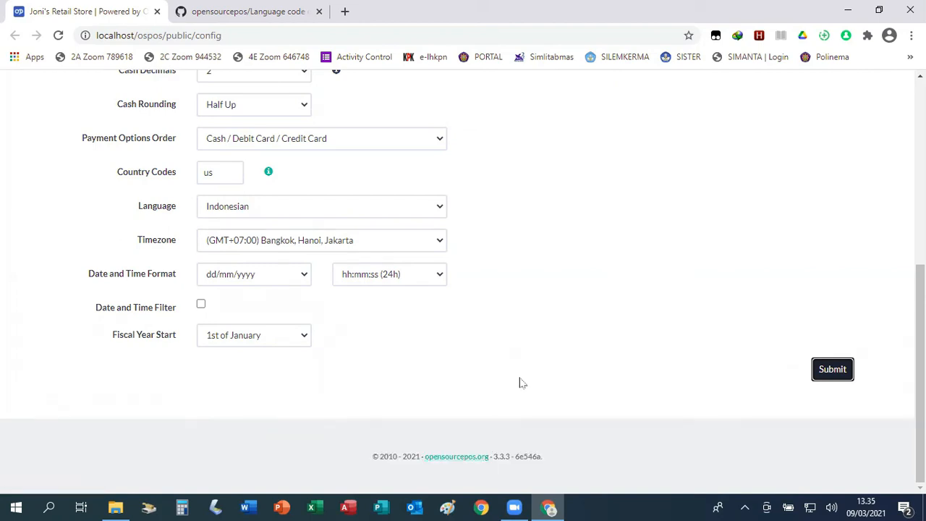
{"action": "scroll", "coordinate": [548, 290], "scroll_direction": "up", "scroll_amount": 5}
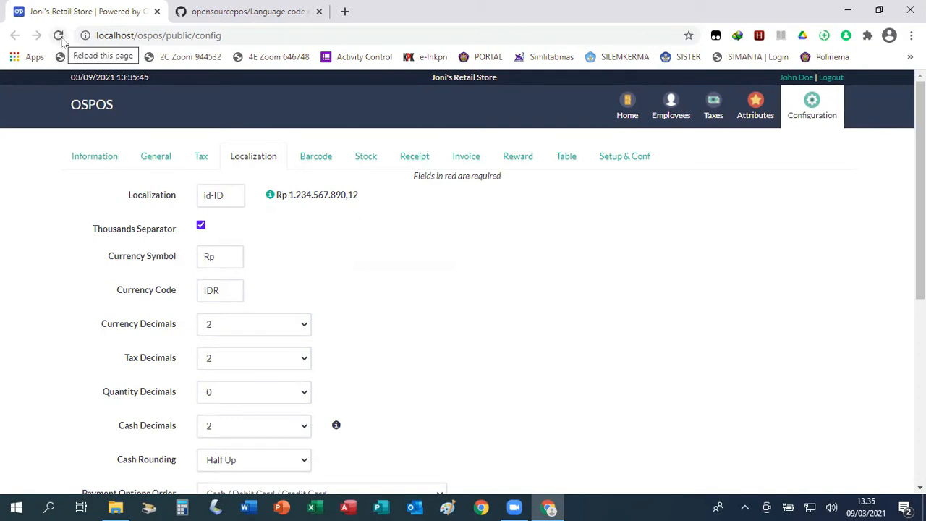
{"action": "left_click", "coordinate": [58, 35]}
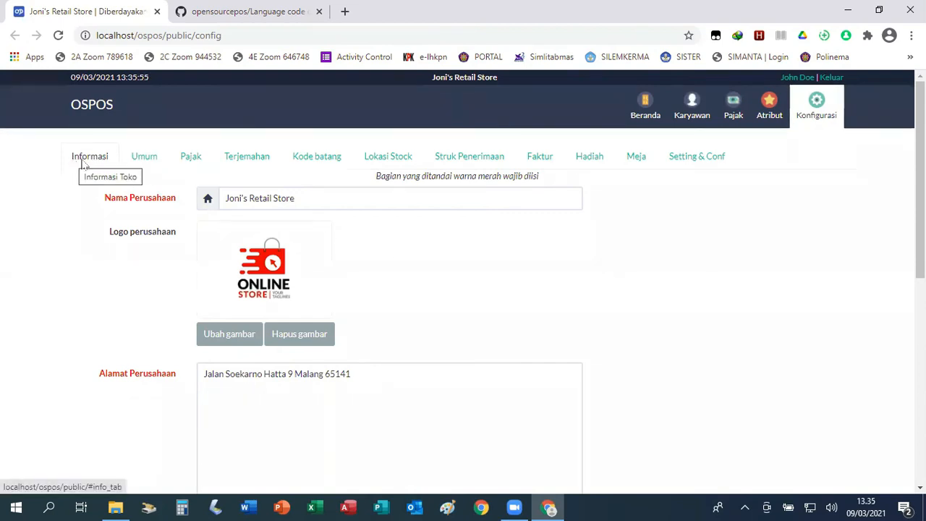
Open the Terjemahan tab and check locale id-ID, currency Rp (IDR) and its number preview.
{"action": "left_click", "coordinate": [244, 159]}
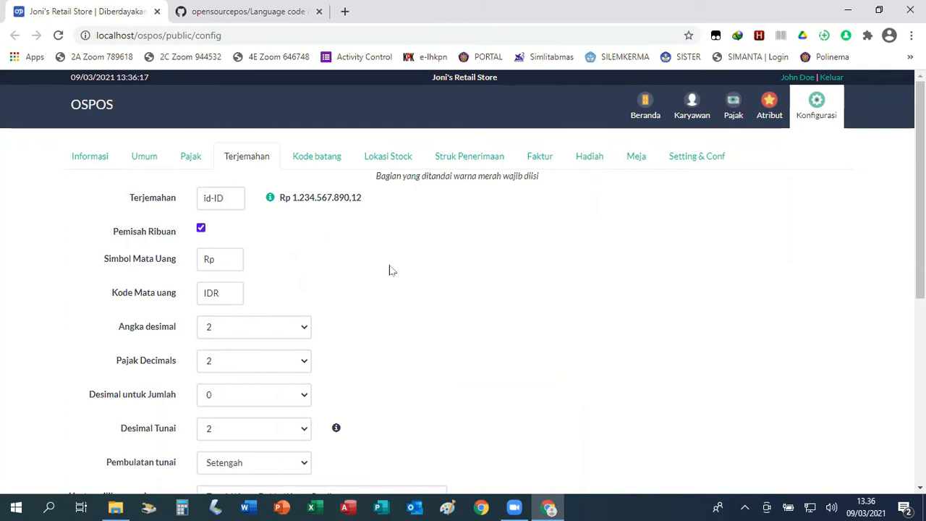
{"action": "scroll", "coordinate": [389, 270], "scroll_direction": "down", "scroll_amount": 3}
{"action": "scroll", "coordinate": [390, 270], "scroll_direction": "down", "scroll_amount": 2}
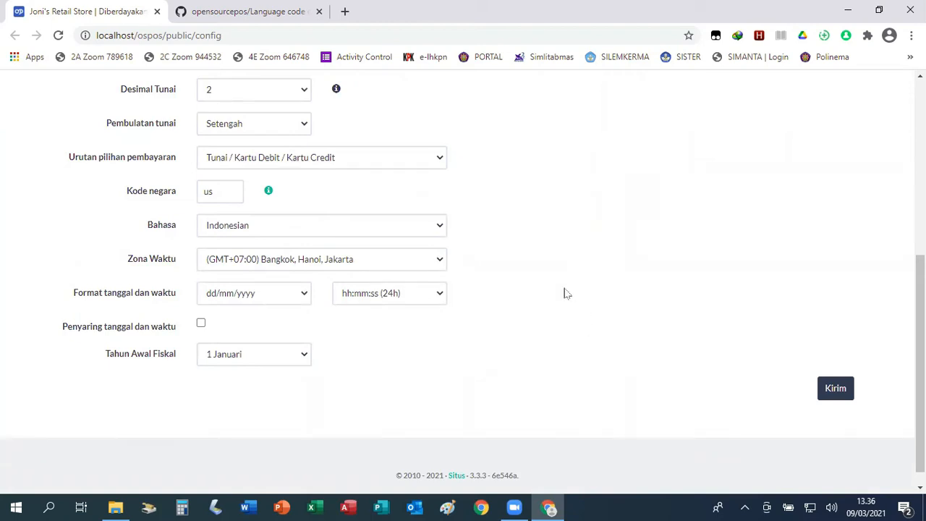
{"action": "scroll", "coordinate": [567, 293], "scroll_direction": "up", "scroll_amount": 5}
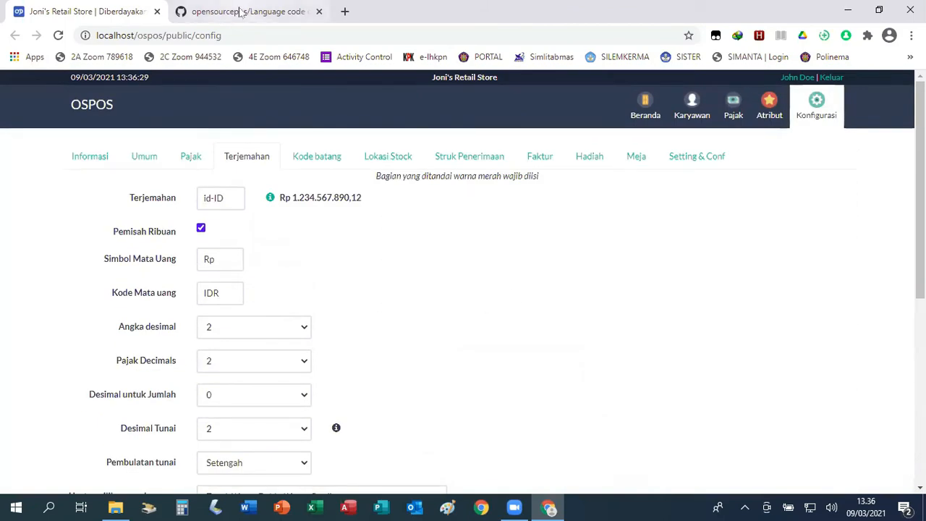
Copy the en-US code from row 48 of the GitHub language list, then return to OSPOS.
{"action": "left_click", "coordinate": [241, 11]}
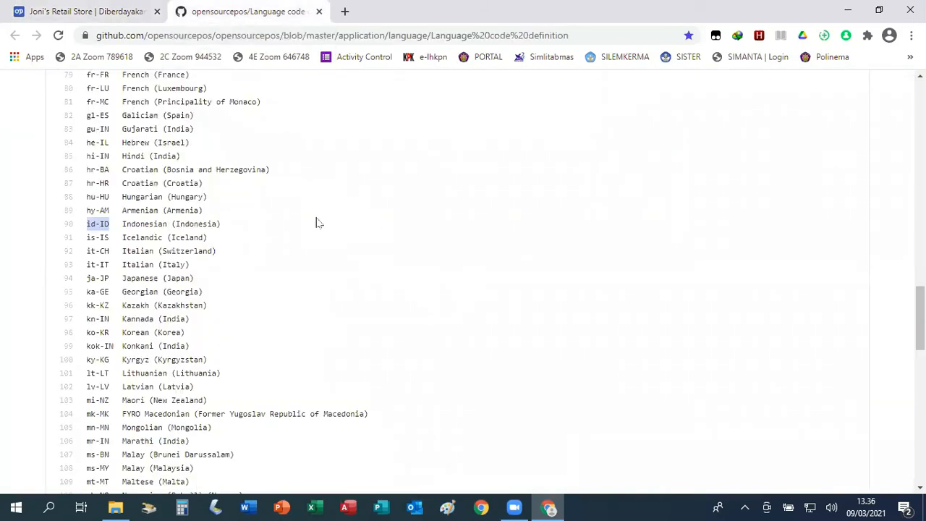
{"action": "scroll", "coordinate": [307, 221], "scroll_direction": "up", "scroll_amount": 1}
{"action": "scroll", "coordinate": [307, 222], "scroll_direction": "up", "scroll_amount": 6}
{"action": "scroll", "coordinate": [307, 222], "scroll_direction": "up", "scroll_amount": 2}
{"action": "scroll", "coordinate": [303, 231], "scroll_direction": "down", "scroll_amount": 1}
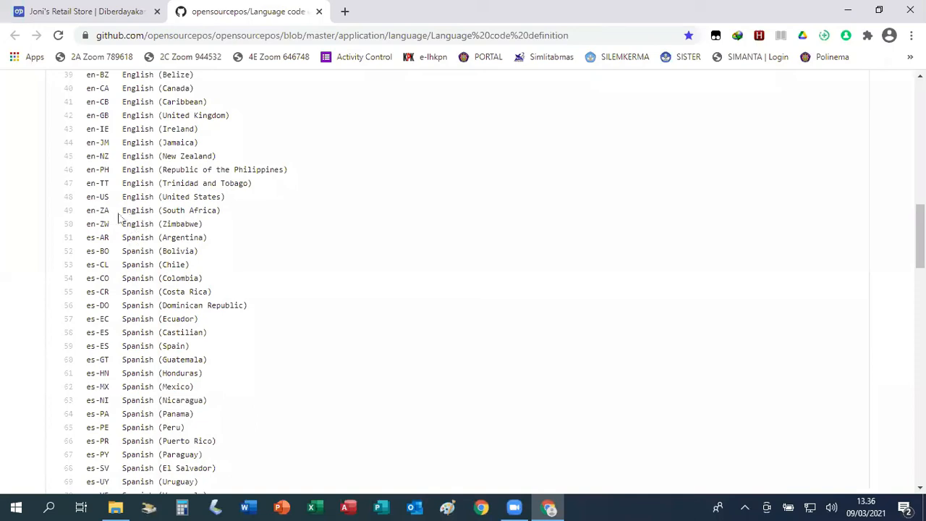
{"action": "left_click_drag", "start_coordinate": [87, 196], "coordinate": [109, 197]}
{"action": "right_click", "coordinate": [103, 197]}
{"action": "left_click", "coordinate": [134, 206]}
{"action": "left_click", "coordinate": [110, 11]}
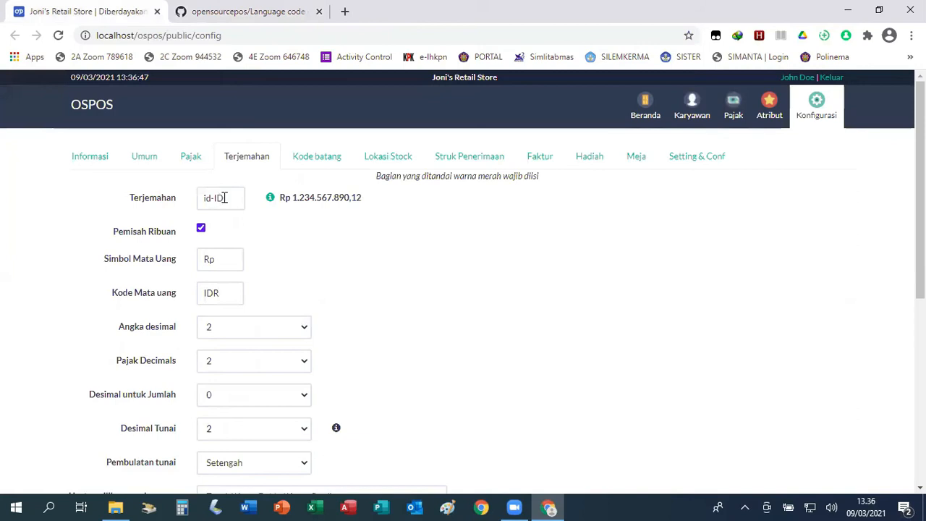
Paste en-US over id-ID in the Terjemahan field and pick English (United States) under Bahasa.
{"action": "left_click_drag", "start_coordinate": [236, 196], "coordinate": [189, 197]}
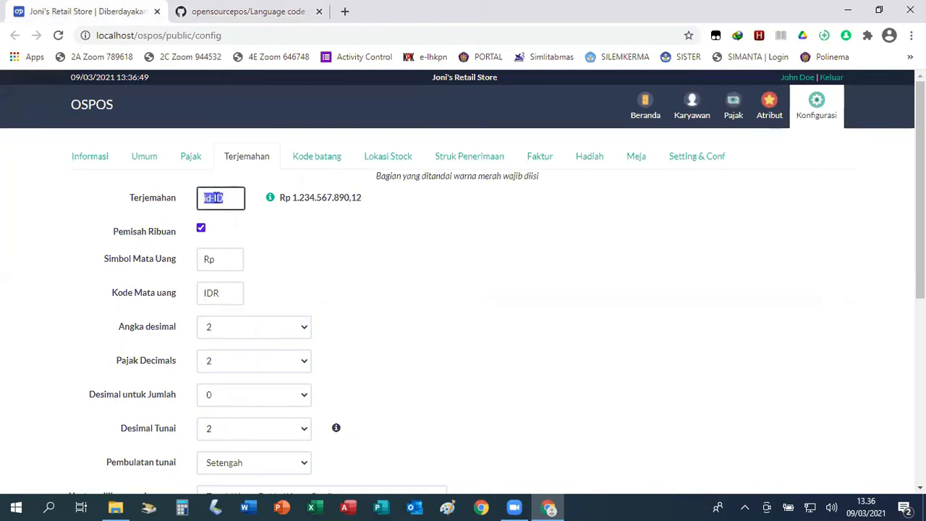
{"action": "right_click", "coordinate": [217, 199]}
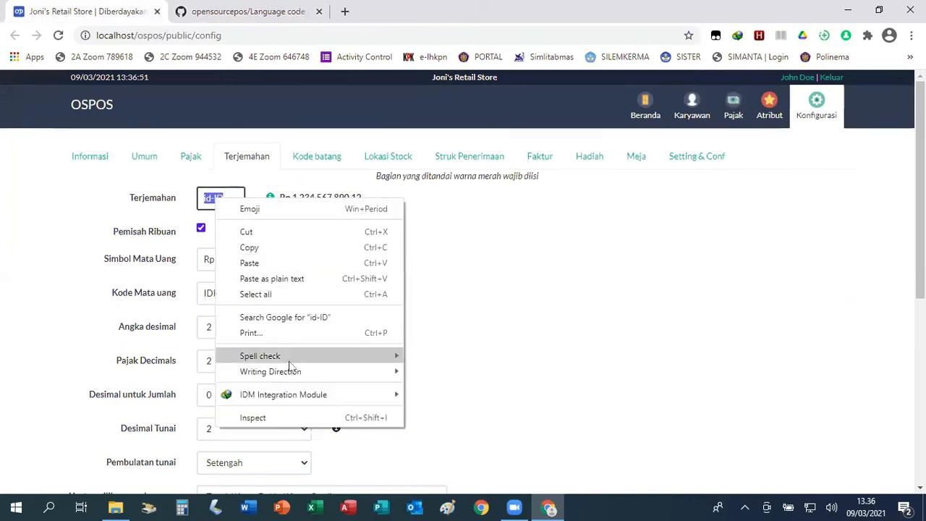
{"action": "left_click", "coordinate": [249, 263]}
{"action": "scroll", "coordinate": [388, 264], "scroll_direction": "down", "scroll_amount": 4}
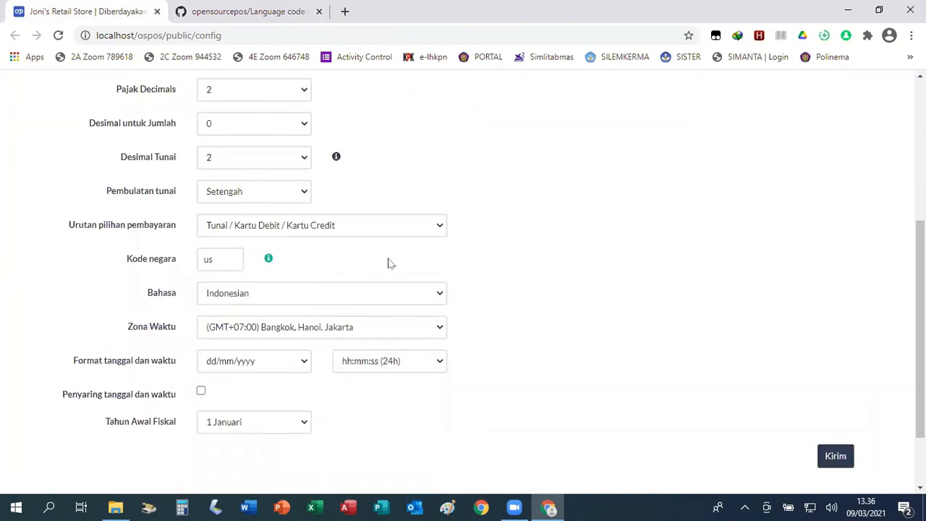
{"action": "left_click", "coordinate": [439, 293]}
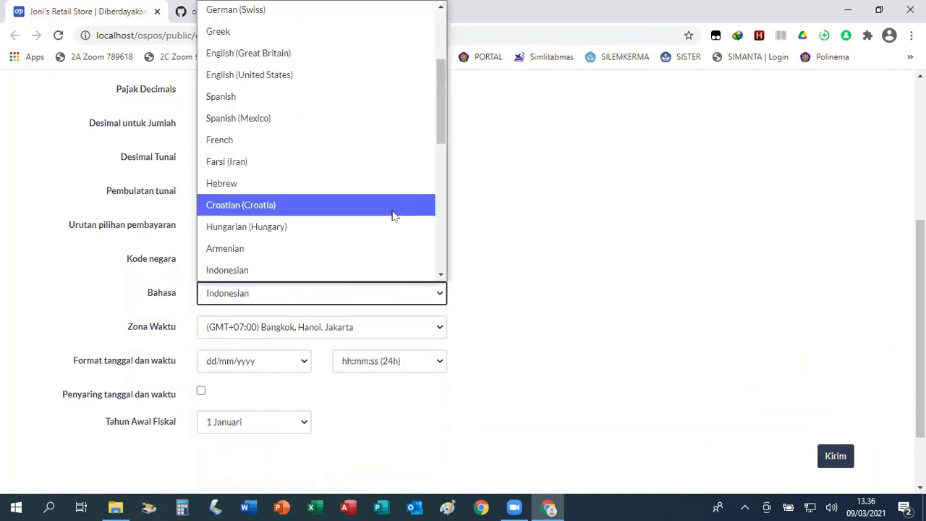
{"action": "left_click", "coordinate": [308, 76]}
{"action": "scroll", "coordinate": [551, 234], "scroll_direction": "down", "scroll_amount": 1}
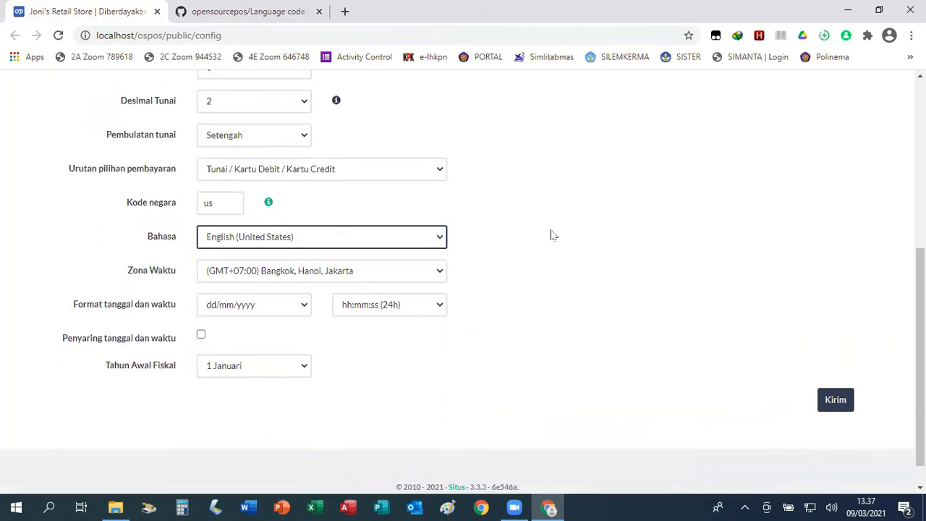
{"action": "scroll", "coordinate": [551, 234], "scroll_direction": "down", "scroll_amount": 1}
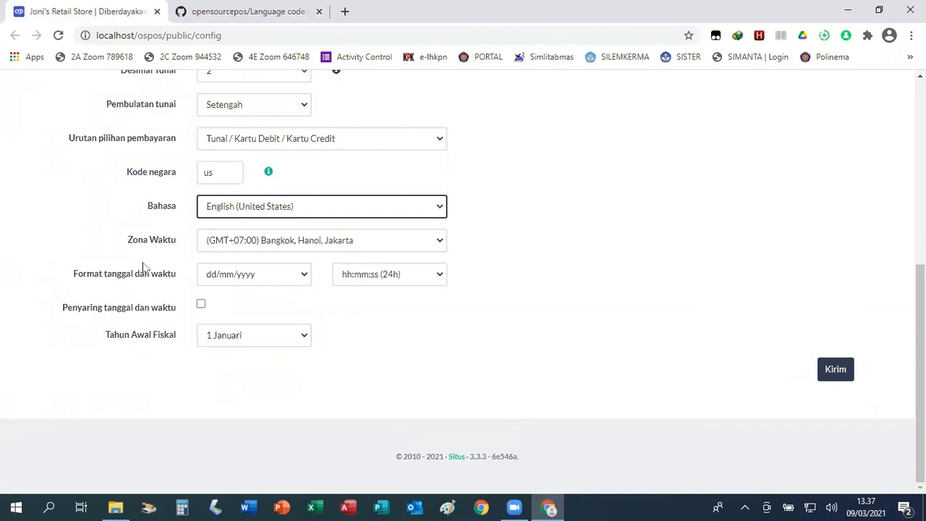
Submit the localization settings and reload the page so the interface switches to English.
{"action": "left_click", "coordinate": [836, 370]}
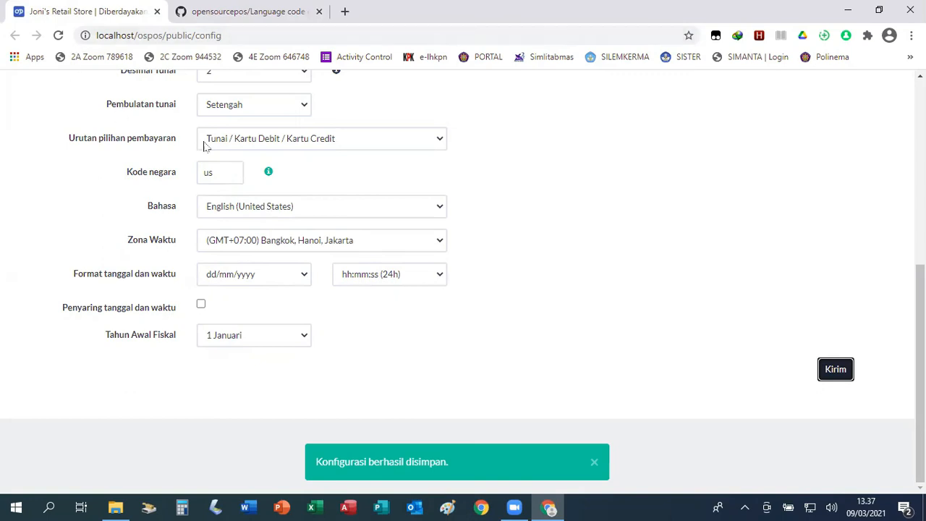
{"action": "scroll", "coordinate": [559, 209], "scroll_direction": "up", "scroll_amount": 4}
{"action": "scroll", "coordinate": [558, 208], "scroll_direction": "up", "scroll_amount": 1}
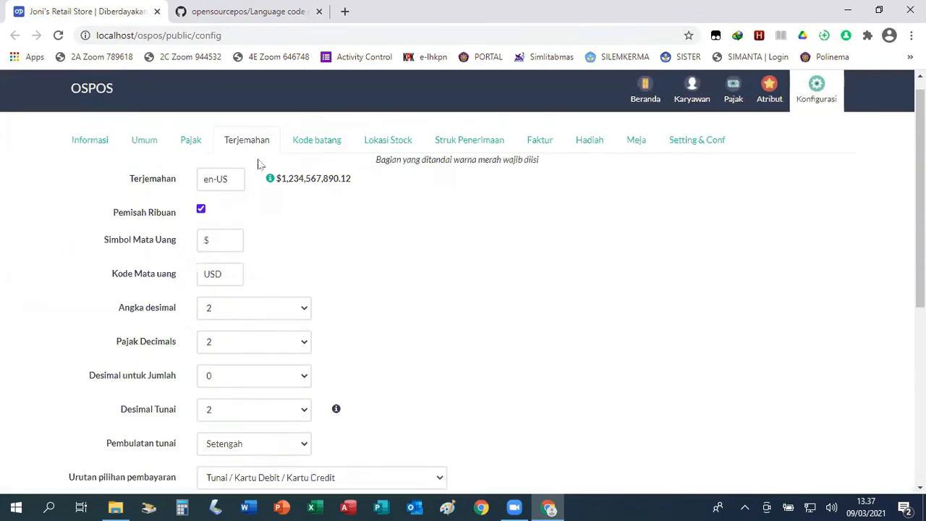
{"action": "left_click", "coordinate": [58, 35]}
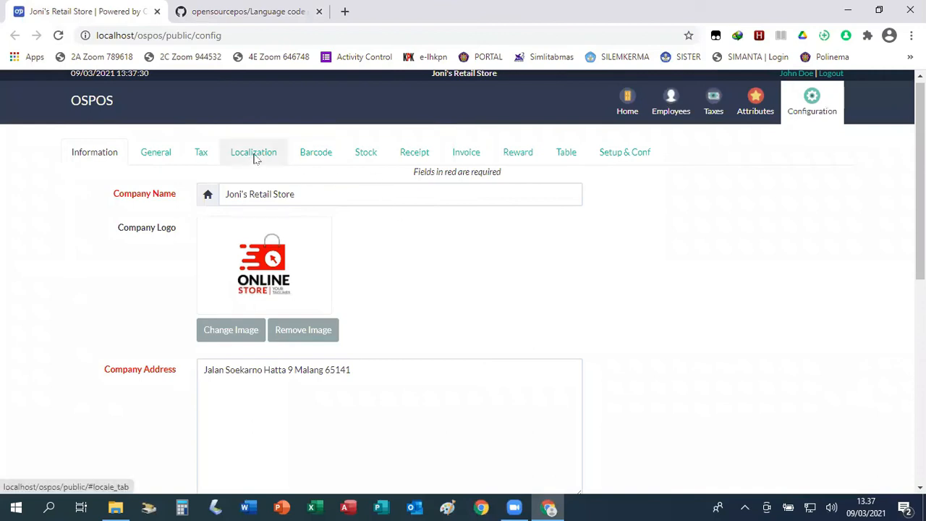
Reopen Localization and verify en-US, $ (USD) currency and the $1,234,567,890.12 preview.
{"action": "left_click", "coordinate": [255, 158]}
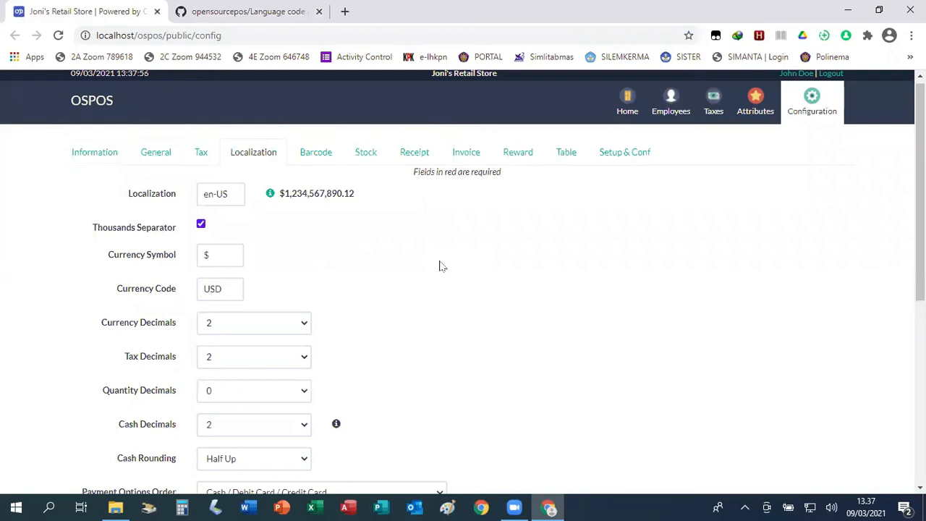
{"action": "scroll", "coordinate": [525, 282], "scroll_direction": "down", "scroll_amount": 2}
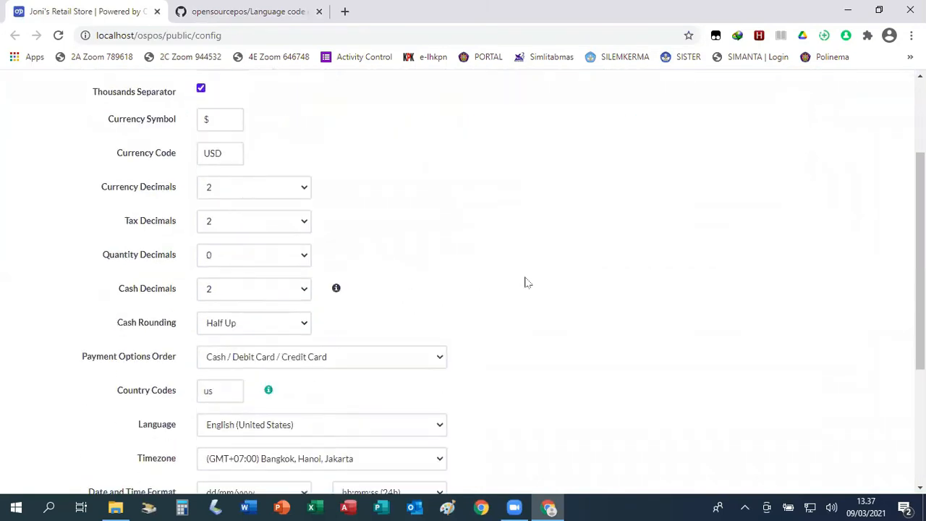
{"action": "scroll", "coordinate": [528, 297], "scroll_direction": "down", "scroll_amount": 3}
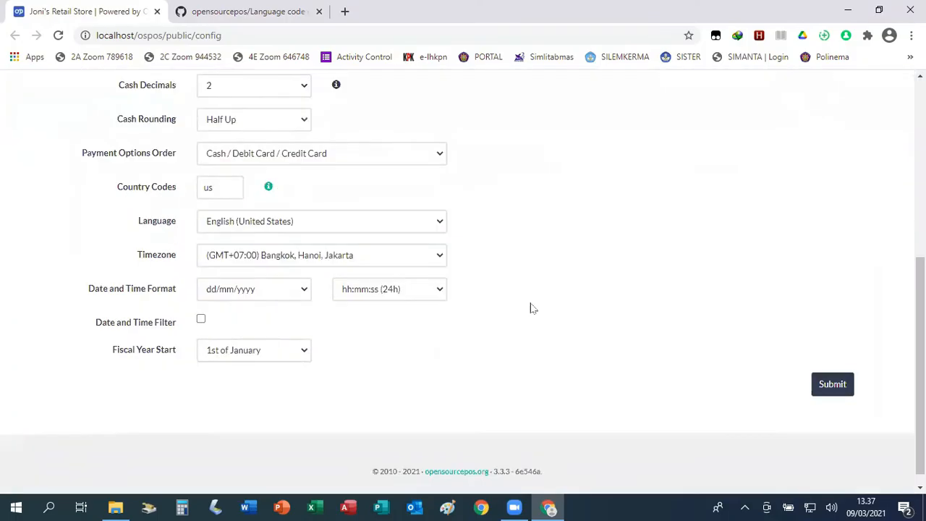
{"action": "scroll", "coordinate": [531, 309], "scroll_direction": "up", "scroll_amount": 5}
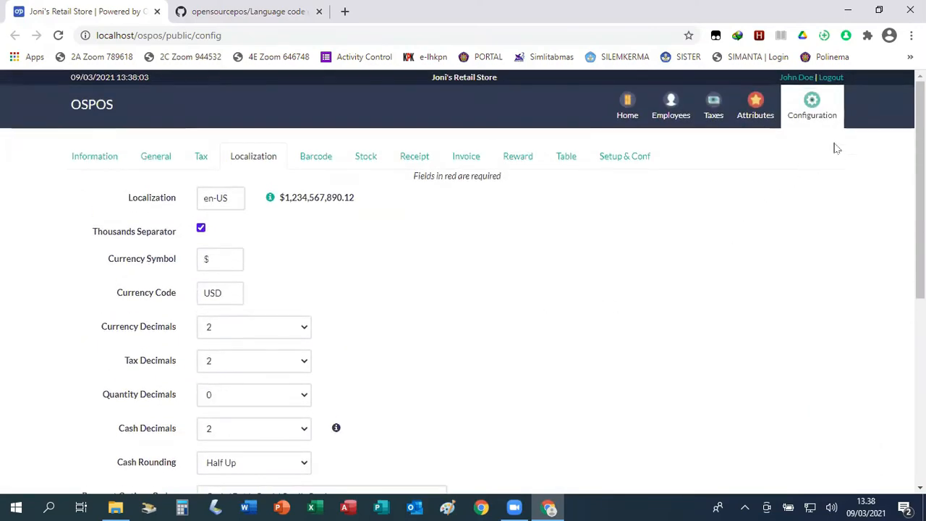
Return to the modules home page and open the Suppliers list.
{"action": "left_click", "coordinate": [633, 107]}
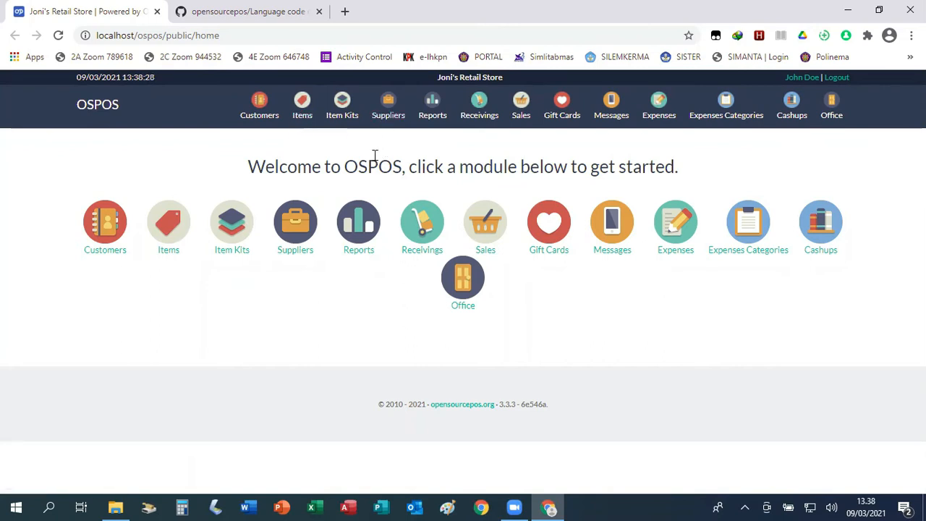
{"action": "left_click", "coordinate": [393, 109]}
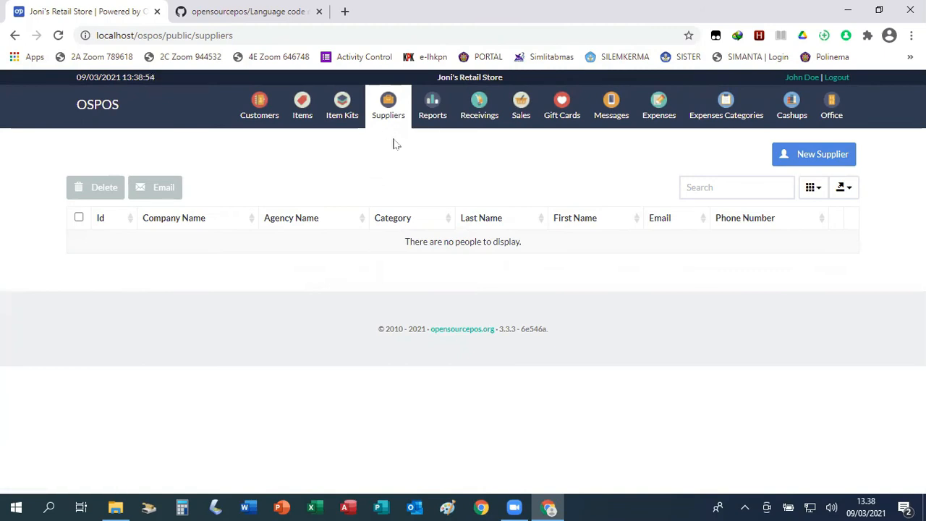
Open a blank New Supplier form with Category defaulting to Goods Supplier.
{"action": "left_click", "coordinate": [824, 155]}
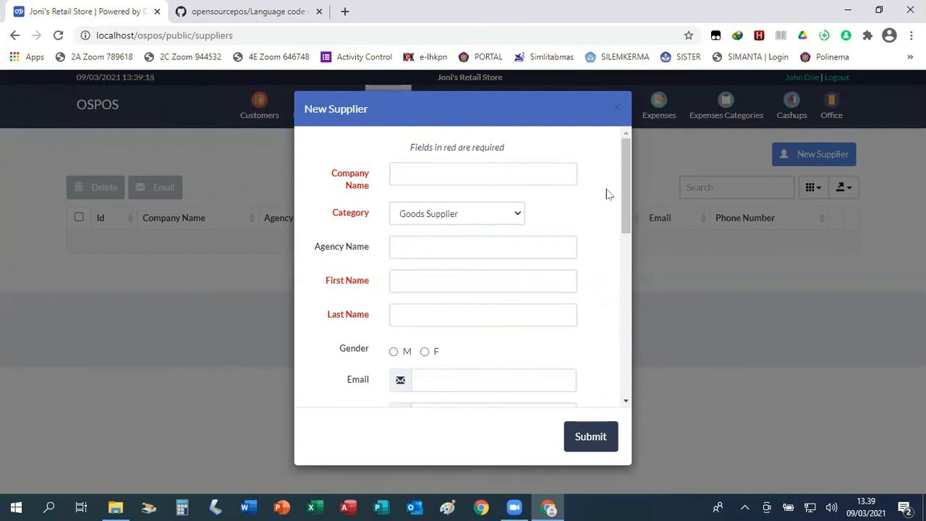
{"action": "left_click", "coordinate": [409, 177]}
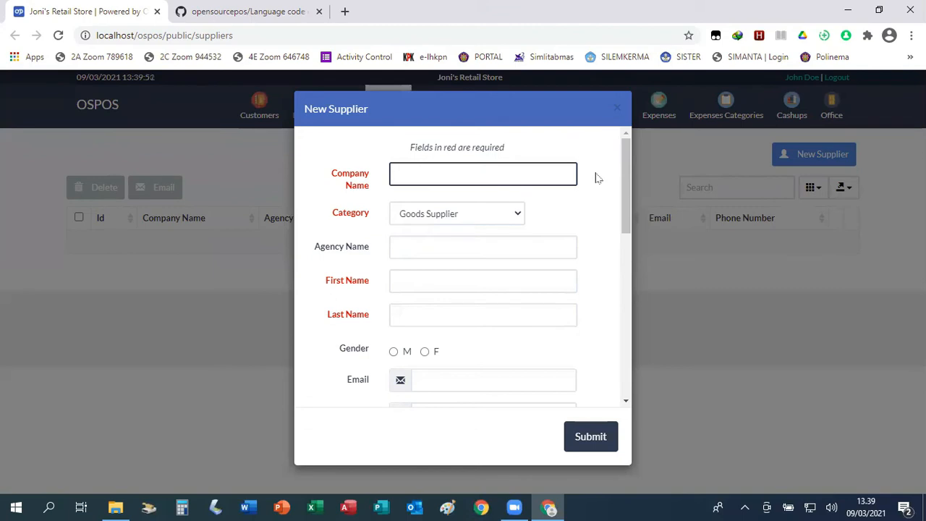
{"action": "type", "text": "Tjiwi Kimia"}
Replace the stray 'PT' with 'Tjiwi Kimia' as the supplier's Company Name.
{"action": "left_click", "coordinate": [518, 213]}
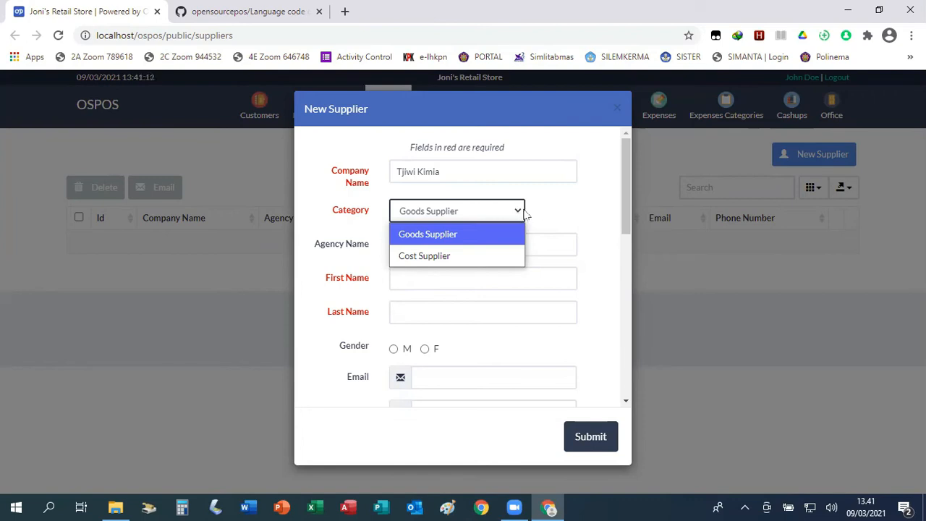
Keep Goods Supplier as the category and enter Agency Name 'PT Tjiwi Kimia'.
{"action": "left_click", "coordinate": [437, 233]}
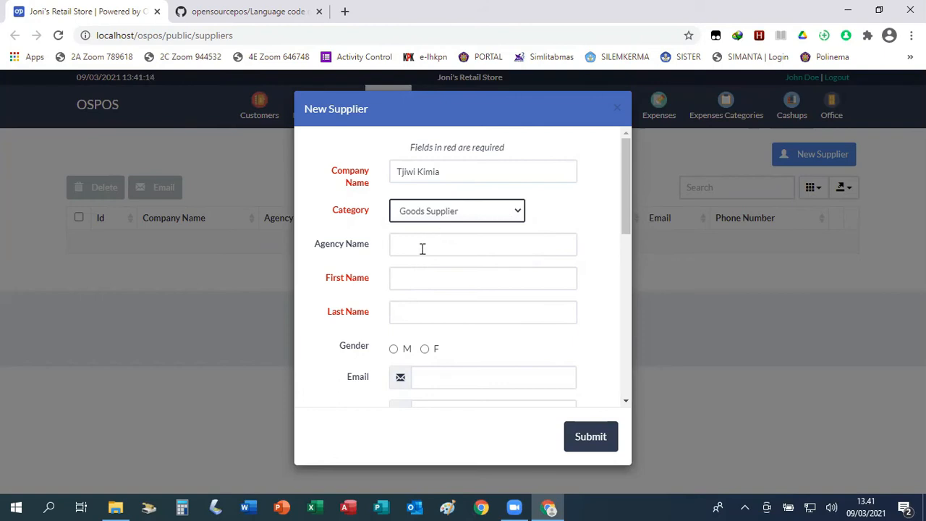
{"action": "left_click", "coordinate": [424, 246]}
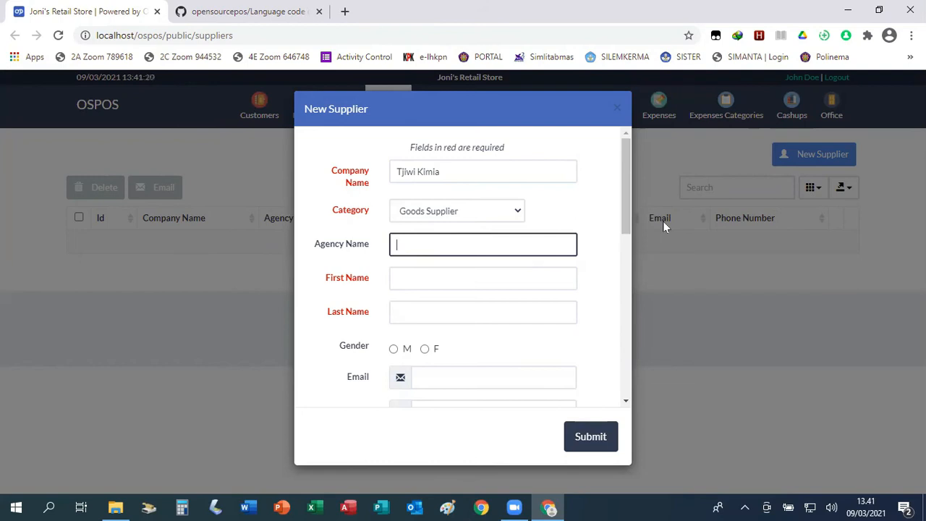
{"action": "type", "text": "PT Tjiwi Kimia"}
Fill in the contact's first and last name and set Gender to M.
{"action": "left_click", "coordinate": [450, 279]}
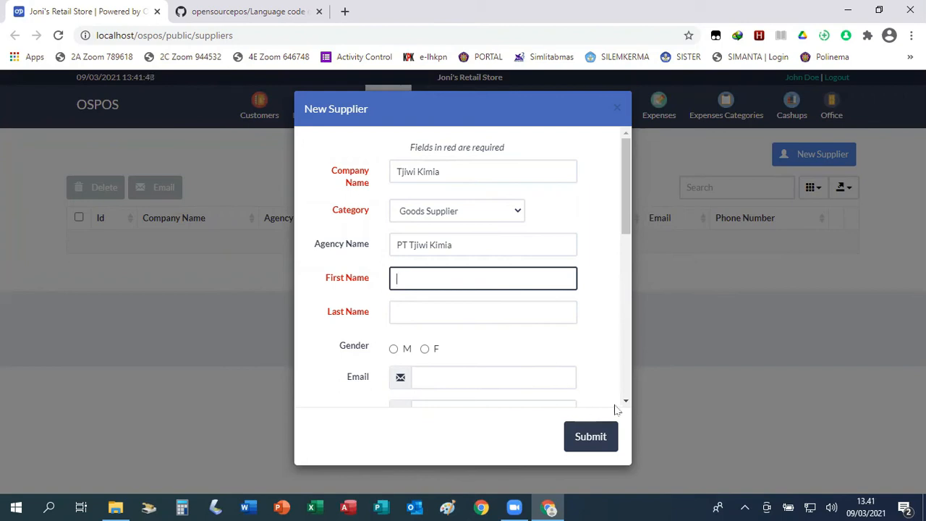
{"action": "left_click", "coordinate": [428, 309]}
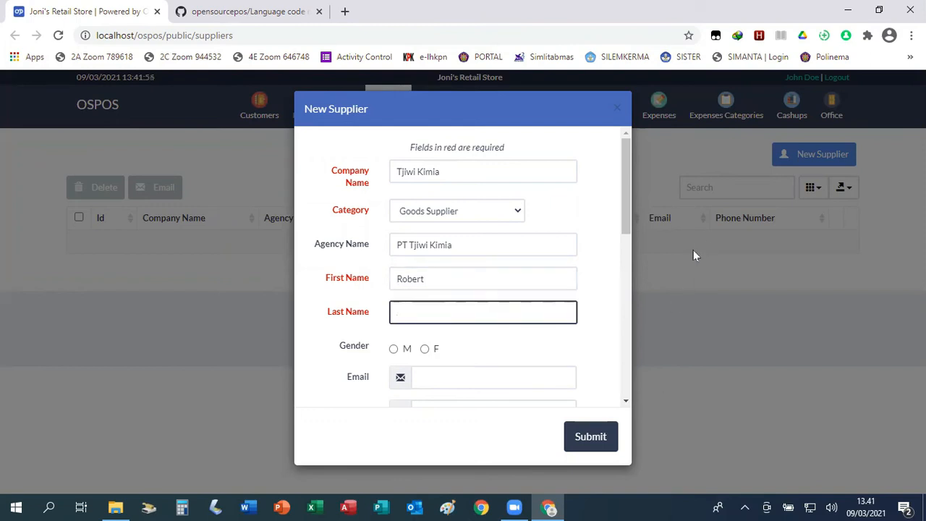
{"action": "left_click", "coordinate": [393, 349]}
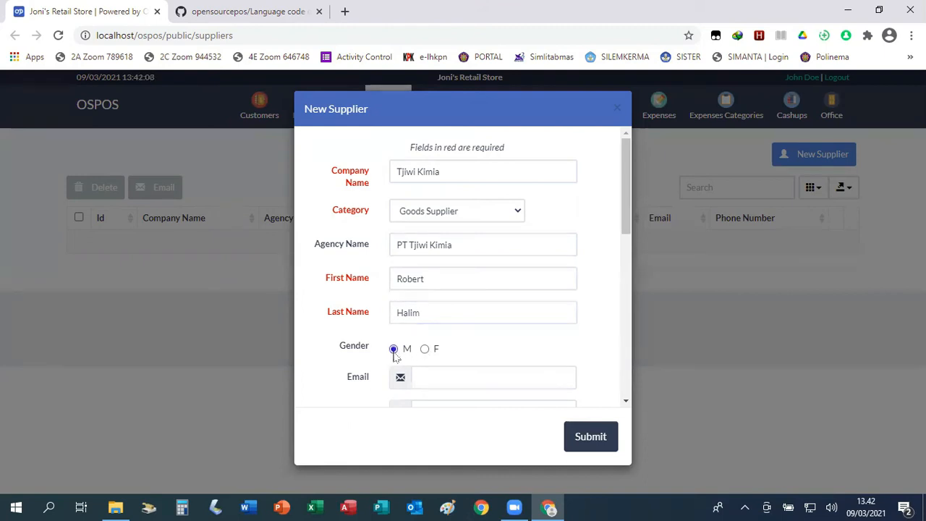
{"action": "scroll", "coordinate": [515, 334], "scroll_direction": "down", "scroll_amount": 2}
{"action": "scroll", "coordinate": [515, 333], "scroll_direction": "down", "scroll_amount": 1}
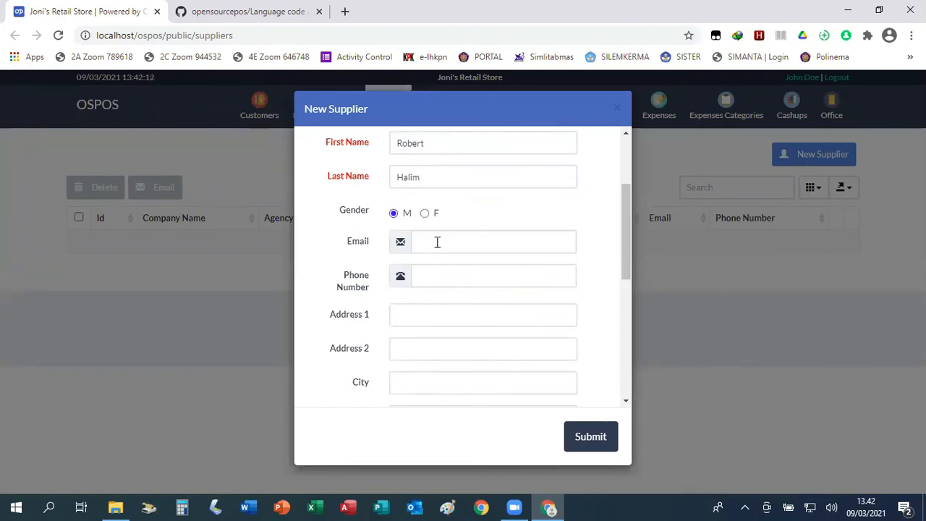
{"action": "scroll", "coordinate": [412, 314], "scroll_direction": "down", "scroll_amount": 5}
{"action": "scroll", "coordinate": [416, 311], "scroll_direction": "down", "scroll_amount": 3}
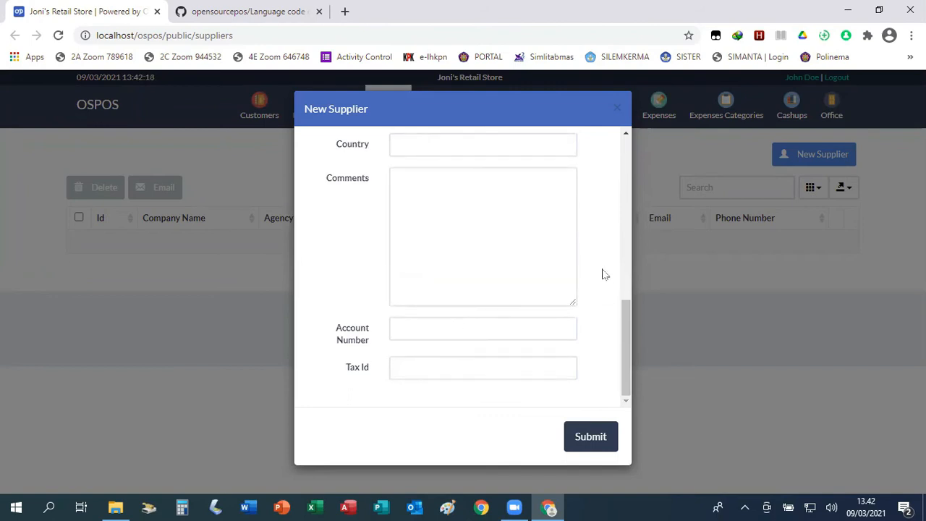
{"action": "scroll", "coordinate": [605, 275], "scroll_direction": "up", "scroll_amount": 8}
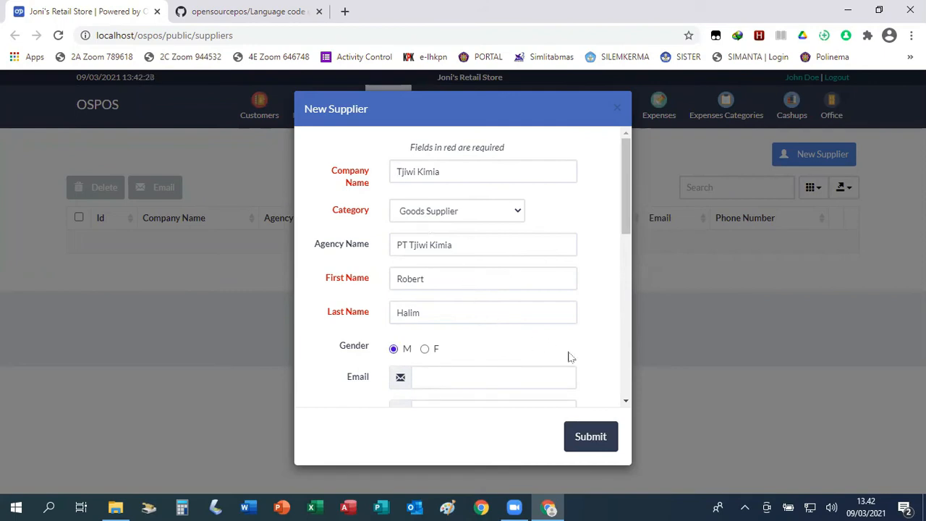
Submit the Tjiwi Kimia supplier and review its saved details in the Update Supplier dialog.
{"action": "left_click", "coordinate": [593, 441]}
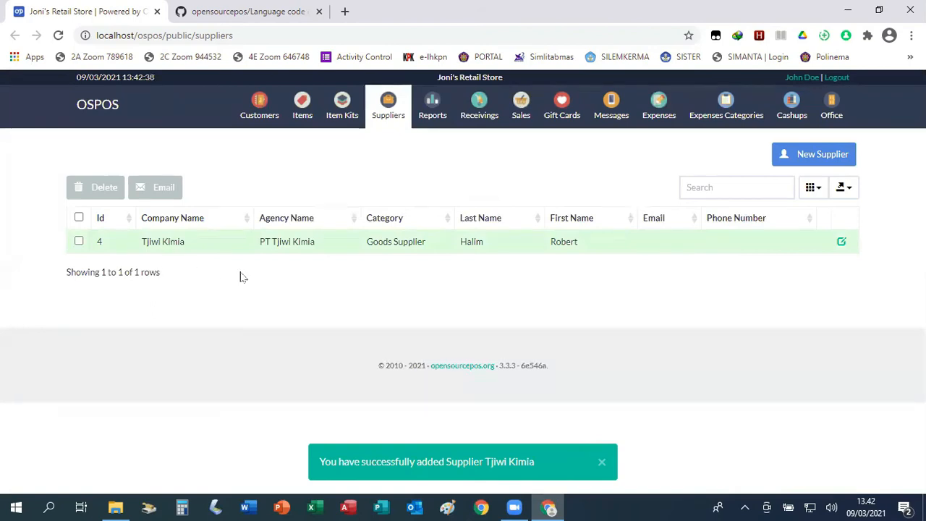
{"action": "left_click", "coordinate": [842, 242]}
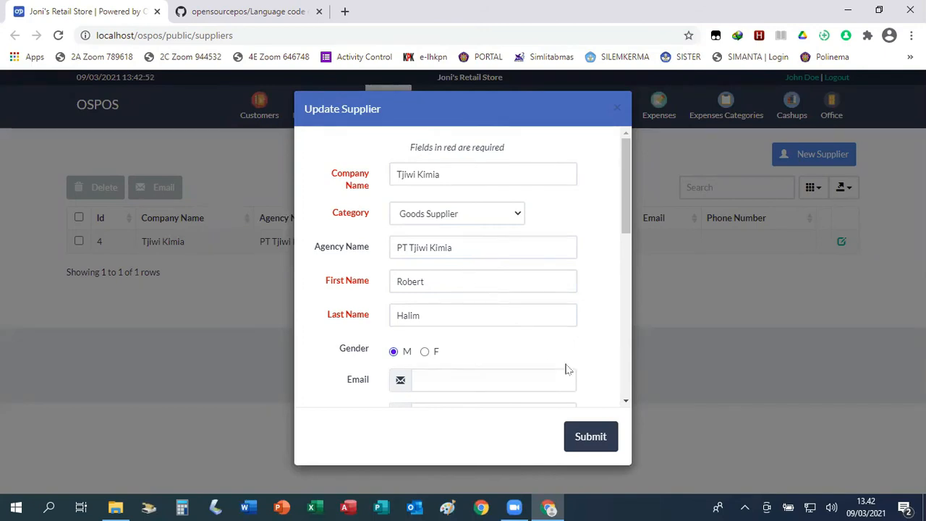
{"action": "left_click", "coordinate": [617, 111]}
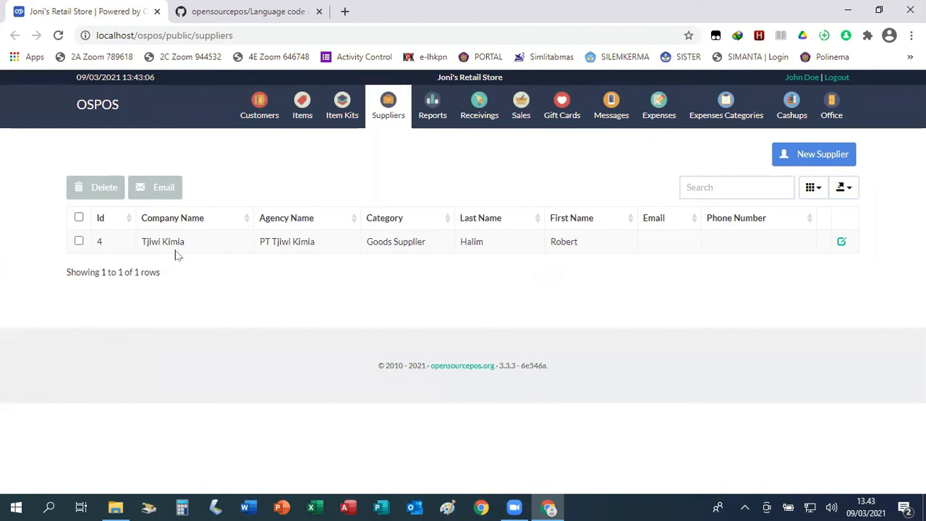
{"action": "left_click", "coordinate": [79, 243]}
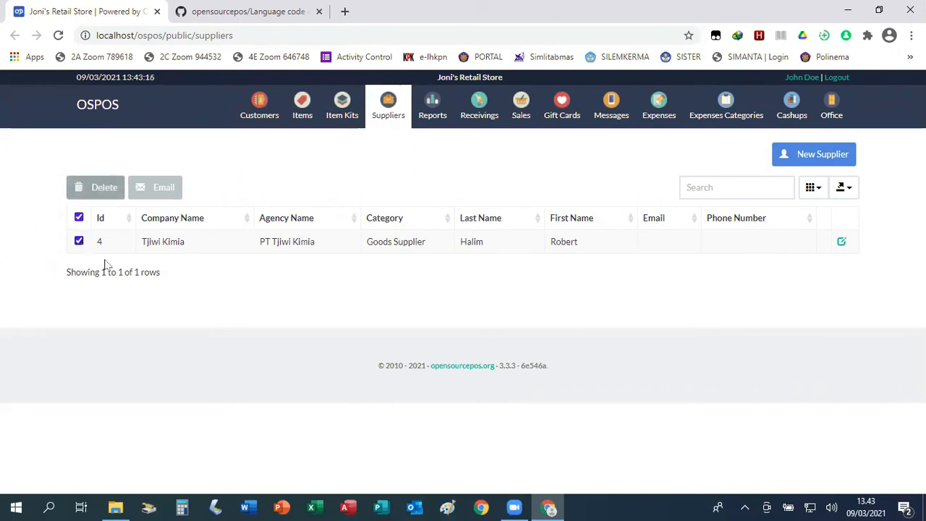
Cancel deleting supplier Id 4 (Tjiwi Kimia), then go to the Customers list.
{"action": "left_click", "coordinate": [101, 194]}
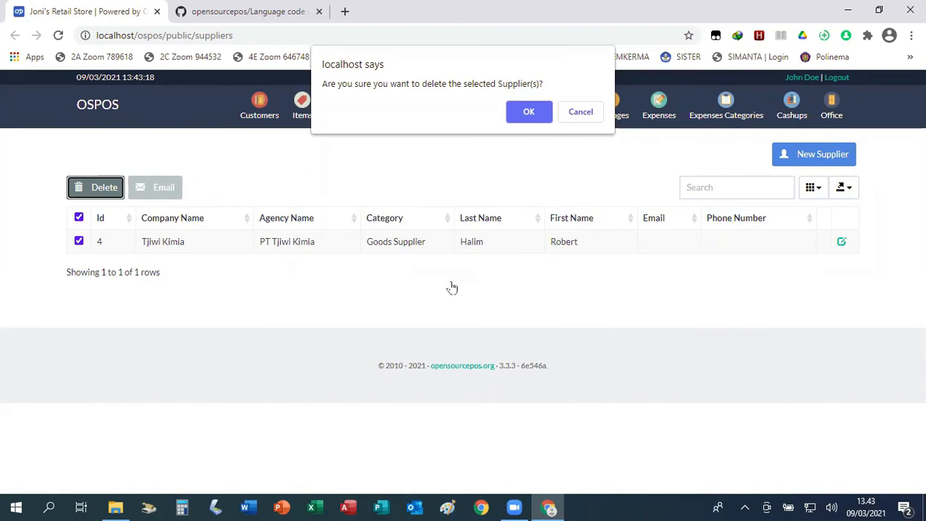
{"action": "left_click", "coordinate": [581, 114]}
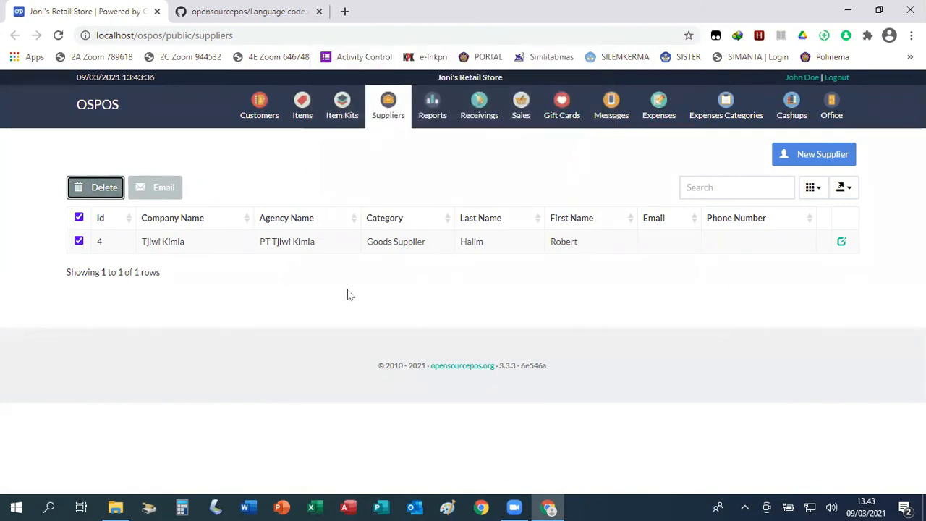
{"action": "left_click", "coordinate": [202, 303]}
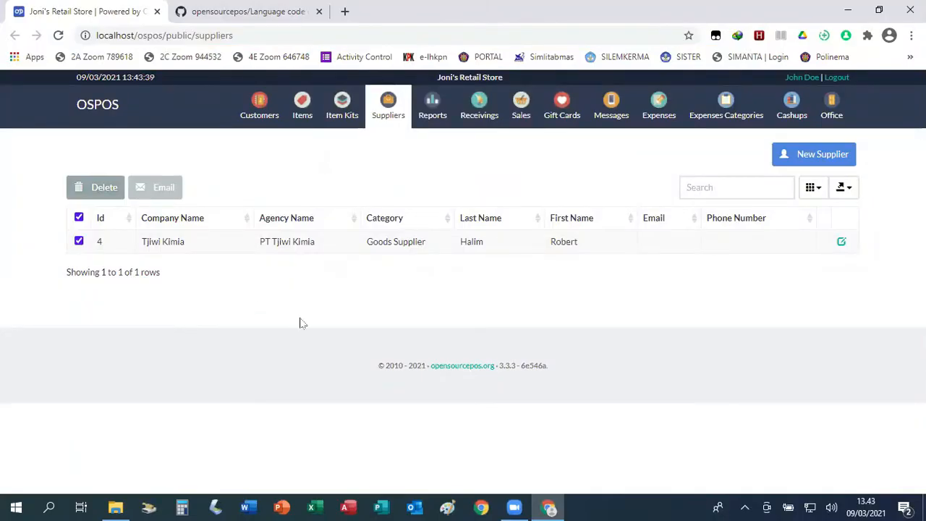
{"action": "left_click", "coordinate": [261, 114]}
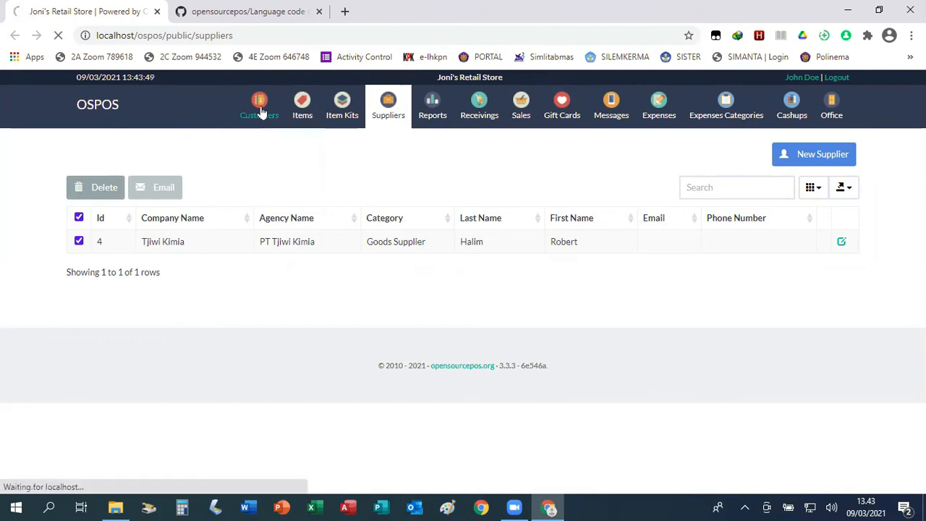
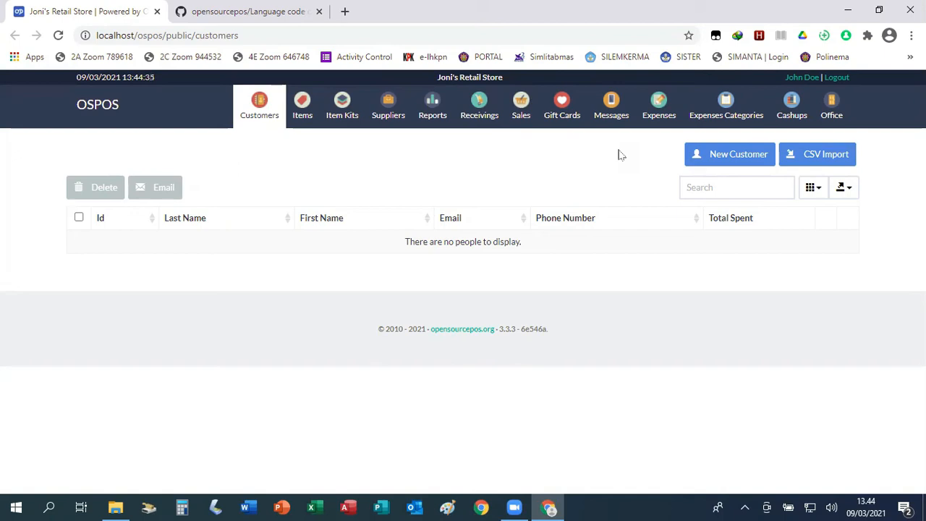
Start a new customer record from the Customers page.
{"action": "left_click", "coordinate": [746, 158]}
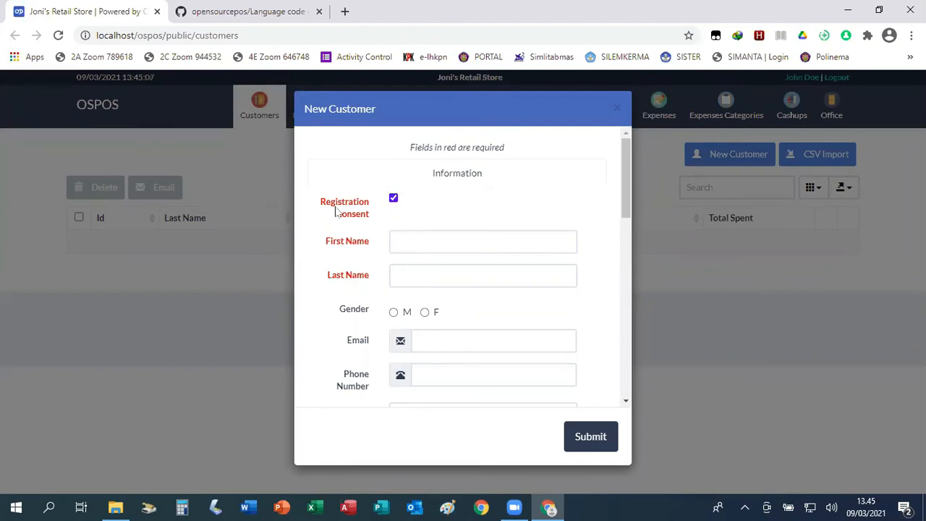
Keep registration consent ticked, enter the customer's first and last name, and set gender to F.
{"action": "left_click", "coordinate": [393, 199]}
{"action": "left_click", "coordinate": [393, 200]}
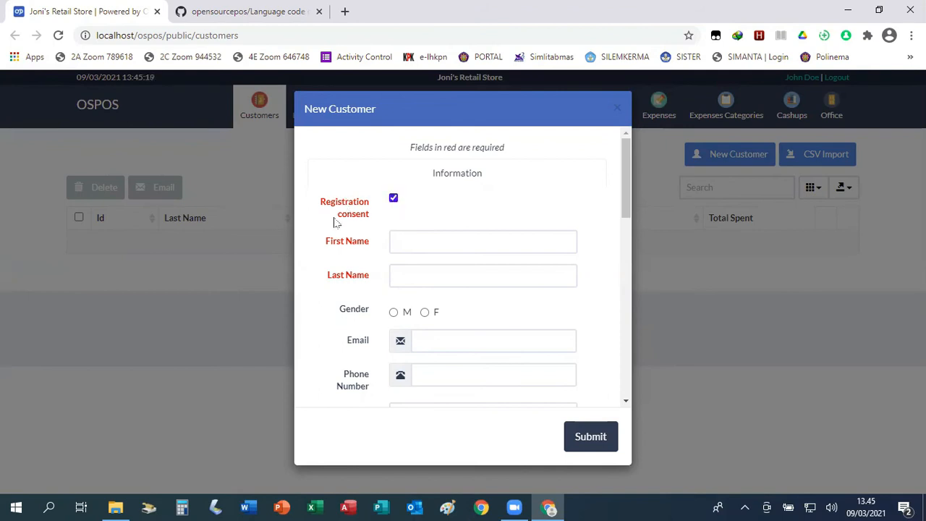
{"action": "left_click", "coordinate": [425, 237]}
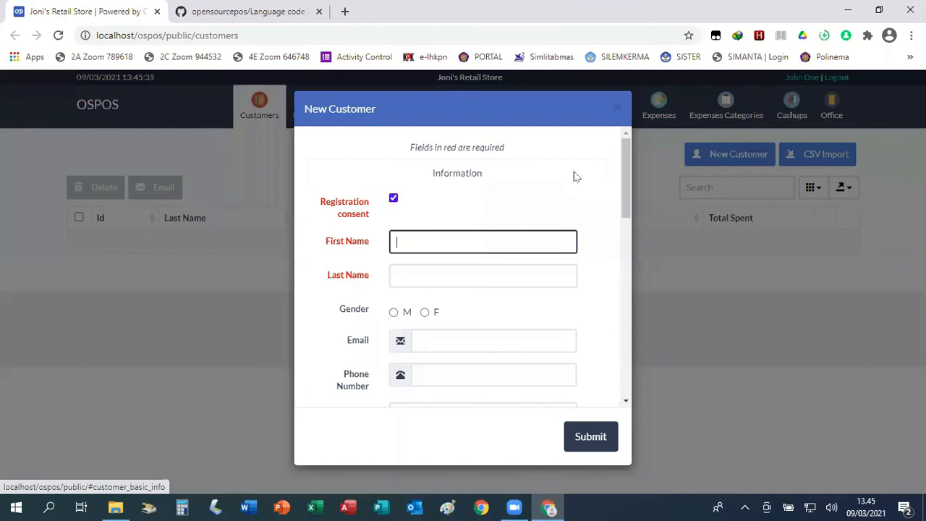
{"action": "left_click", "coordinate": [430, 275]}
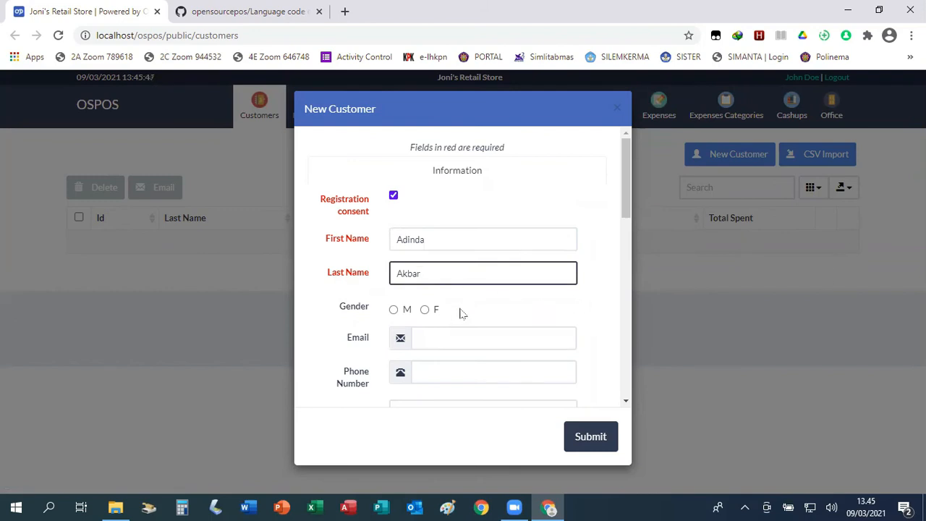
{"action": "left_click", "coordinate": [425, 310]}
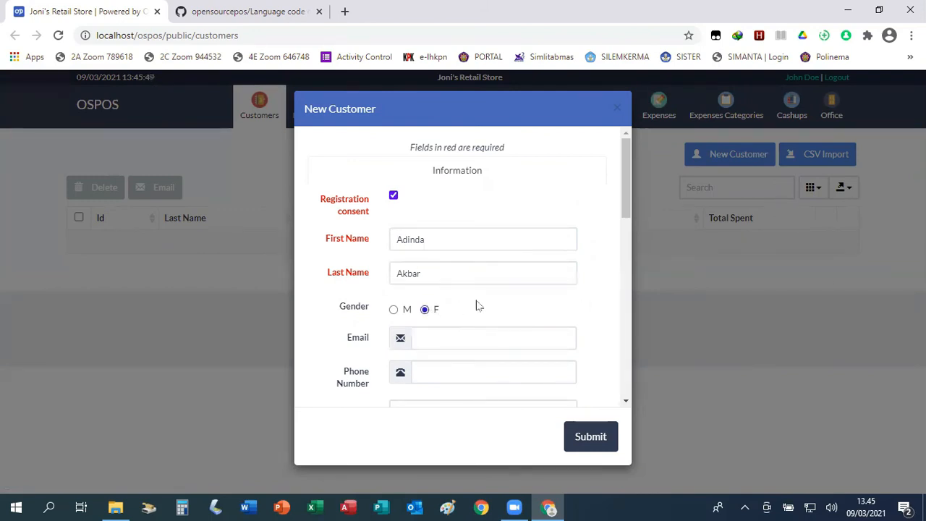
{"action": "scroll", "coordinate": [493, 299], "scroll_direction": "down", "scroll_amount": 5}
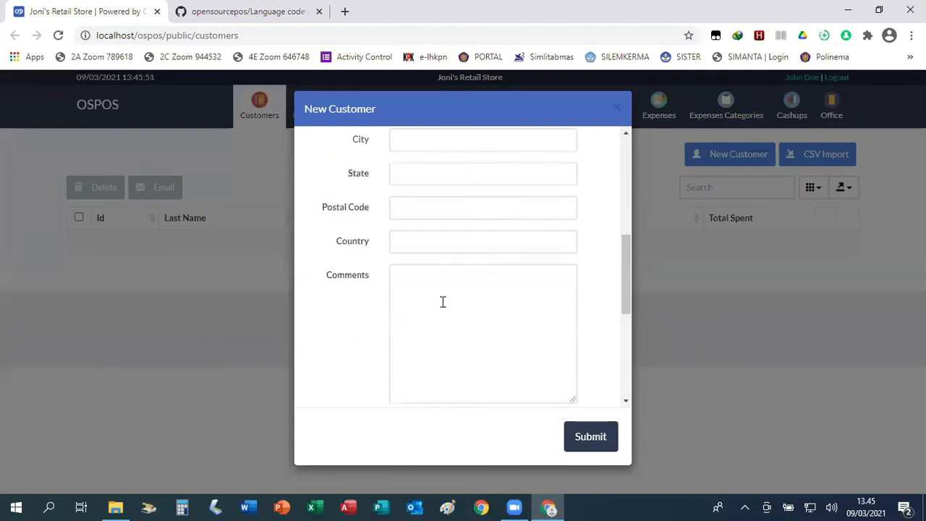
{"action": "scroll", "coordinate": [449, 266], "scroll_direction": "down", "scroll_amount": 3}
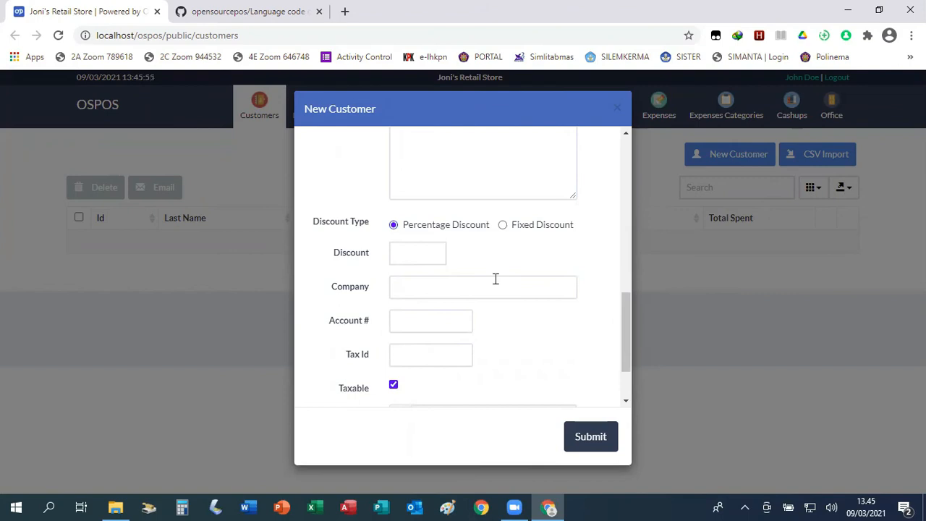
{"action": "scroll", "coordinate": [495, 279], "scroll_direction": "up", "scroll_amount": 8}
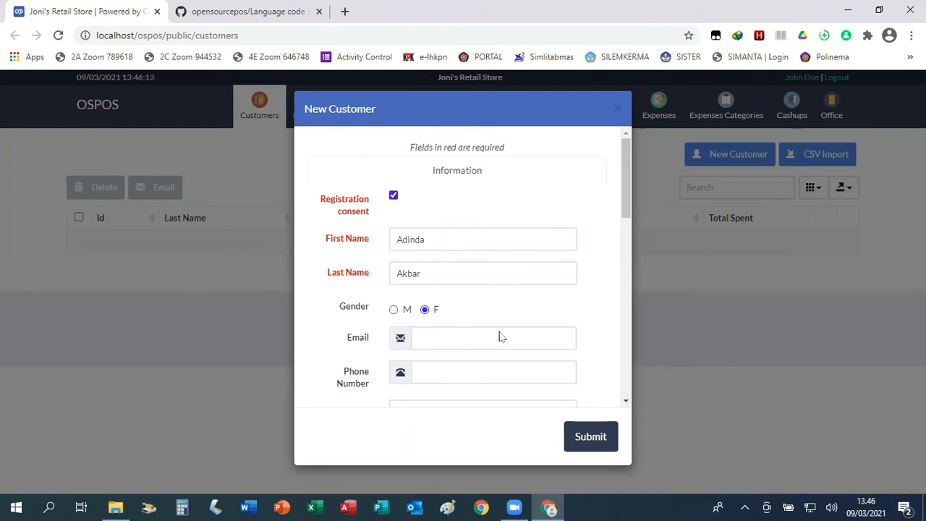
{"action": "left_click", "coordinate": [588, 439]}
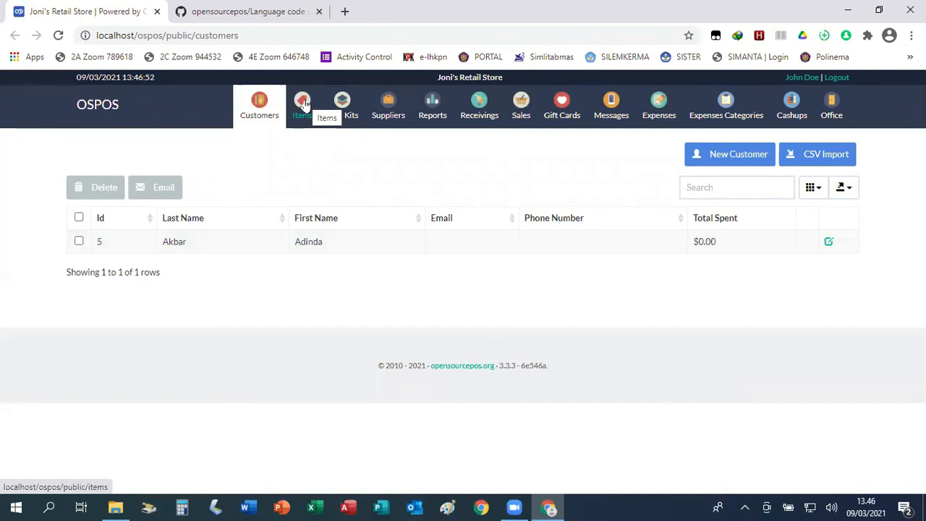
Switch to the Items list.
{"action": "left_click", "coordinate": [304, 105]}
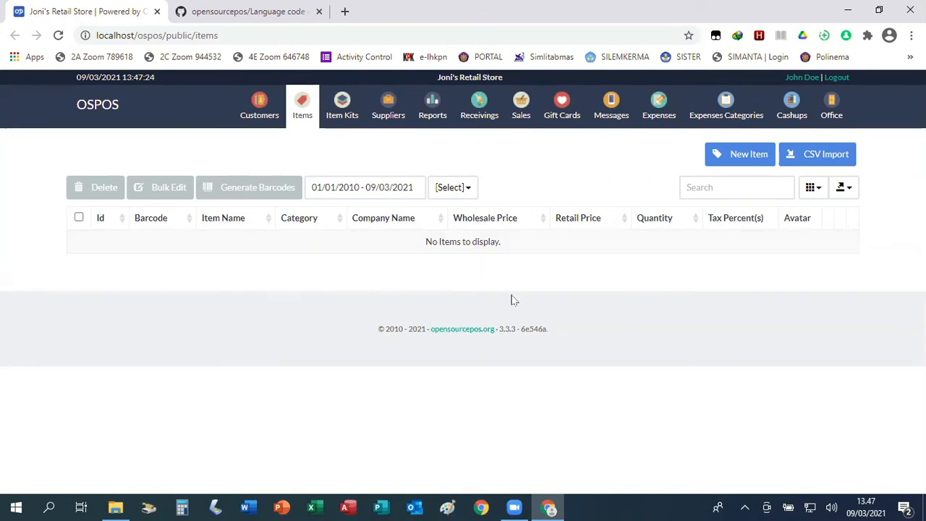
Create a new item and name it 'A4 Paper Top Brand (SIDU)'.
{"action": "left_click", "coordinate": [749, 157]}
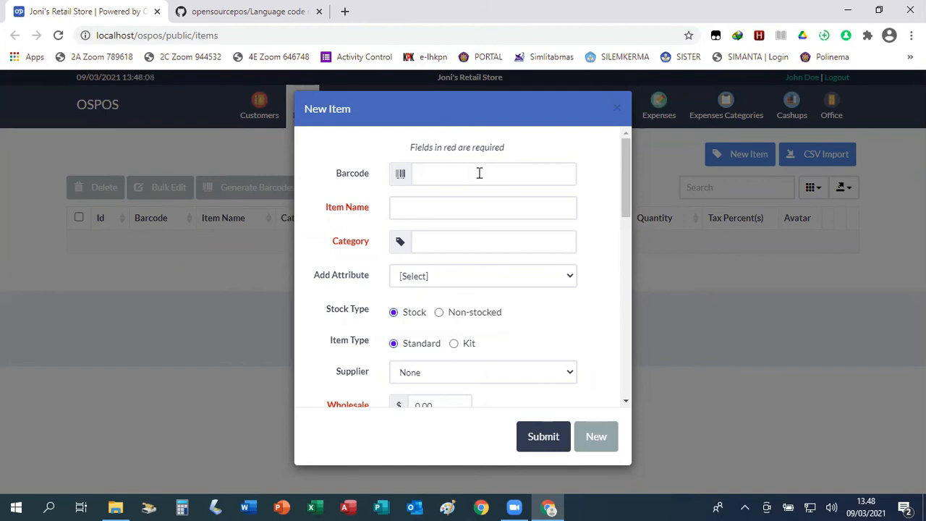
{"action": "left_click", "coordinate": [452, 207]}
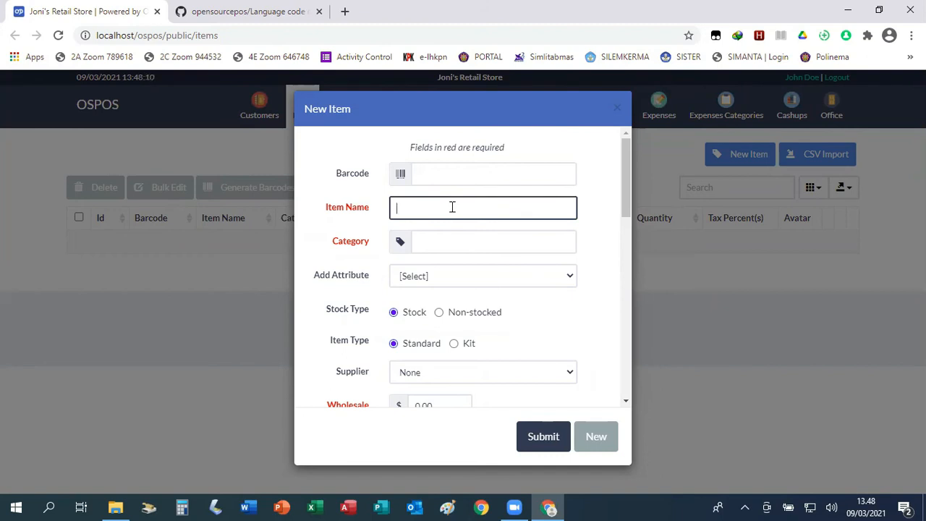
{"action": "type", "text": "A4 Paper"}
{"action": "type", "text": "T"}
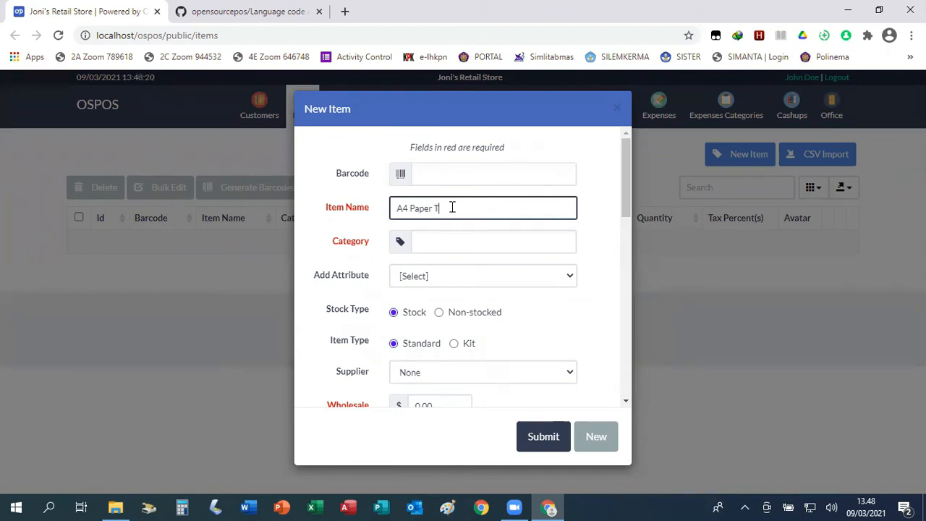
{"action": "type", "text": "op Brand"}
{"action": "type", "text": "(SIDU)"}
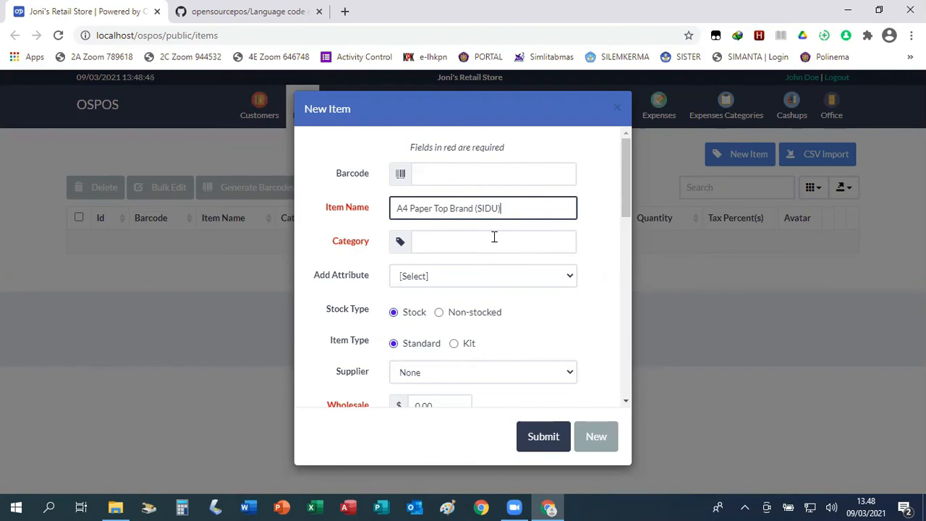
Enter 'Paper' as the new item's category.
{"action": "left_click", "coordinate": [442, 242]}
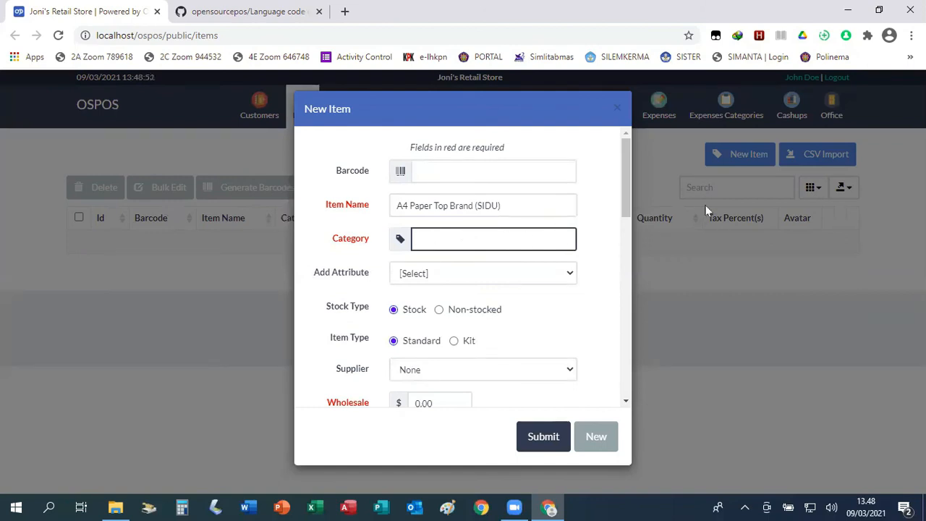
{"action": "type", "text": "Paper"}
{"action": "triple_click", "coordinate": [540, 152]}
{"action": "left_click", "coordinate": [548, 171]}
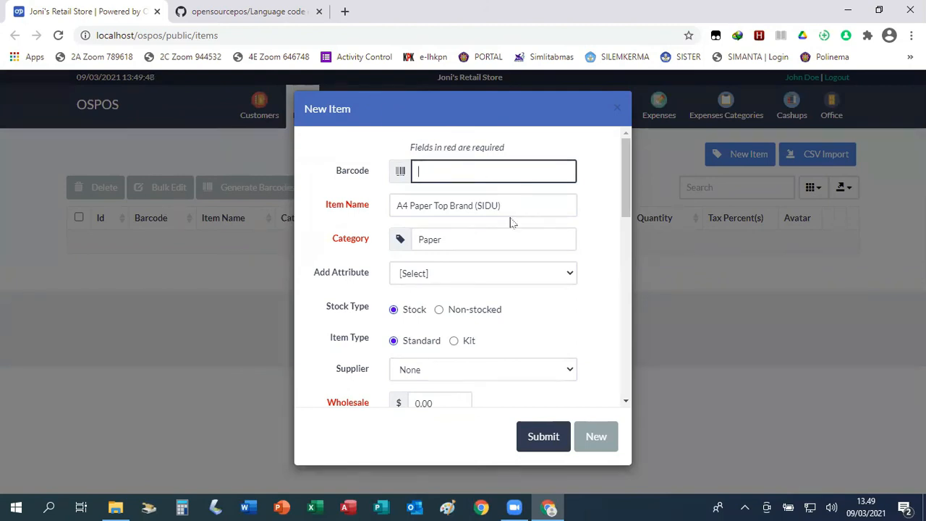
Choose Tjiwi Kimia as the item's supplier.
{"action": "scroll", "coordinate": [624, 319], "scroll_direction": "down", "scroll_amount": 2}
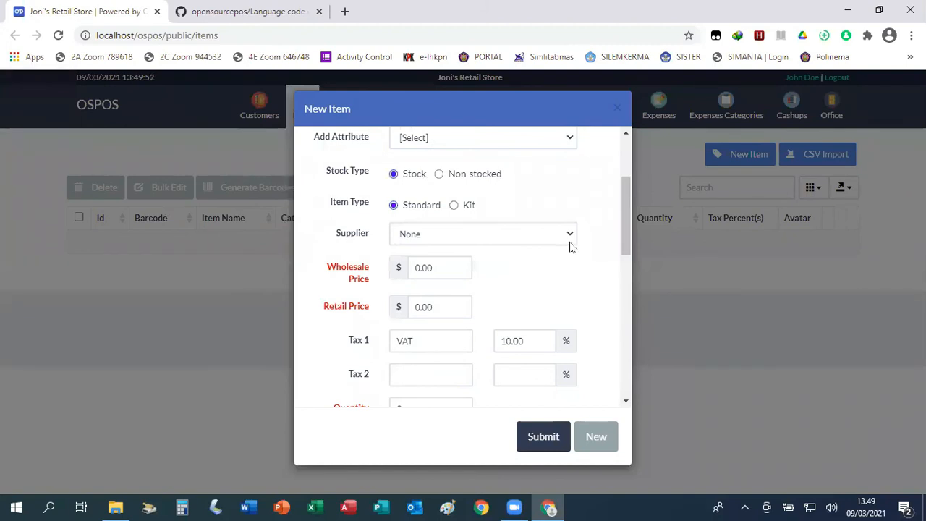
{"action": "left_click", "coordinate": [570, 234]}
{"action": "left_click", "coordinate": [478, 278]}
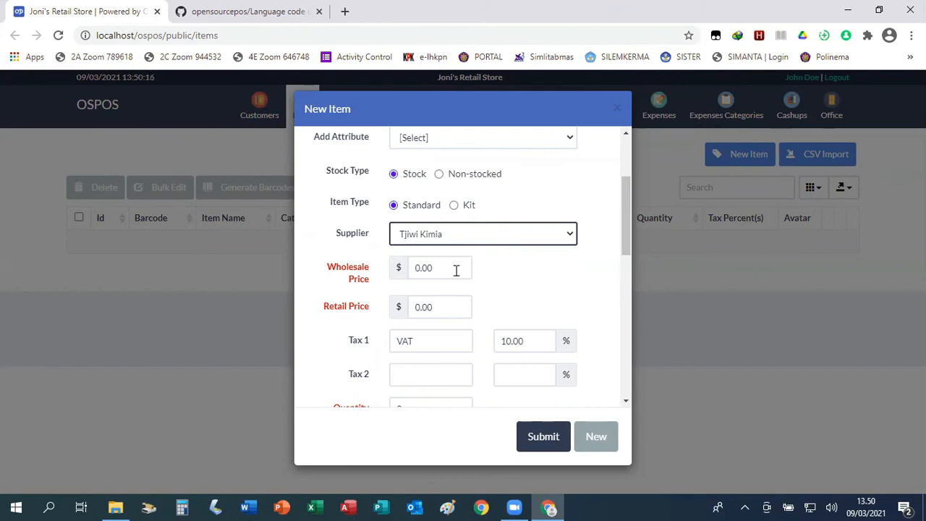
Set the wholesale price to 5 and the retail price to 6.
{"action": "left_click_drag", "start_coordinate": [443, 267], "coordinate": [413, 268]}
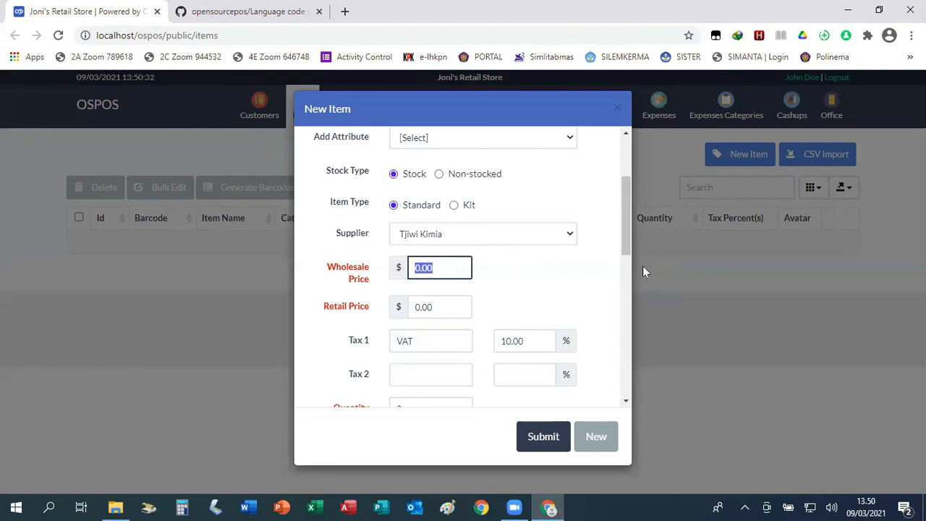
{"action": "type", "text": "10"}
{"action": "key", "text": "BackSpace"}
{"action": "key", "text": "BackSpace"}
{"action": "type", "text": "5"}
{"action": "left_click", "coordinate": [443, 307]}
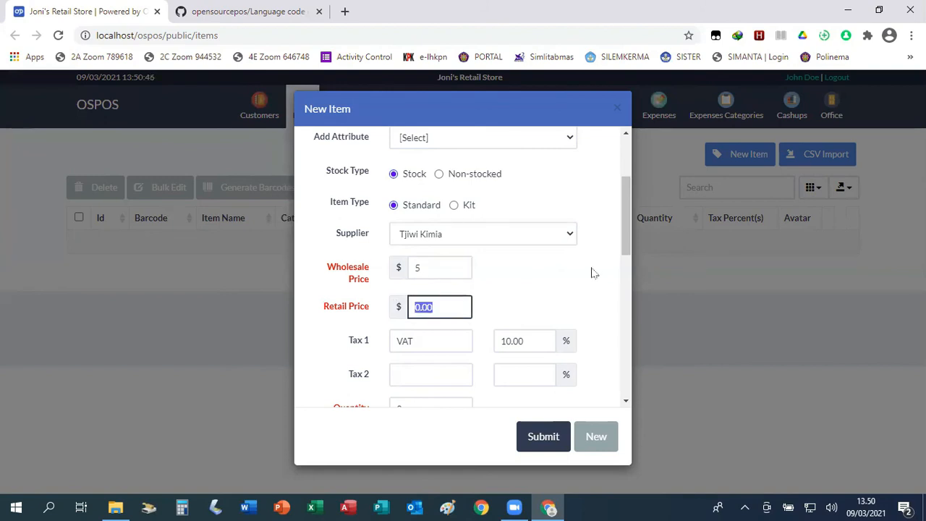
{"action": "type", "text": "6"}
{"action": "scroll", "coordinate": [579, 249], "scroll_direction": "down", "scroll_amount": 2}
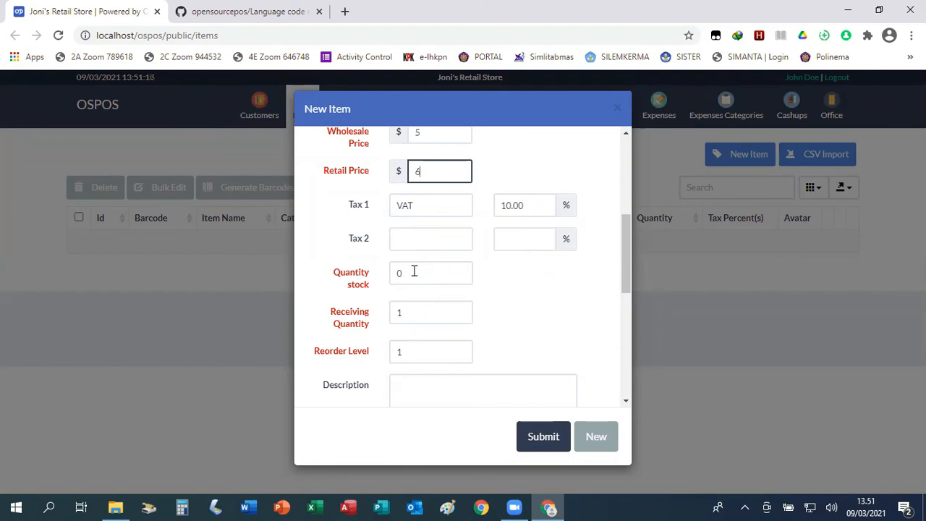
Replace the stock quantity of 0 with 20.
{"action": "left_click", "coordinate": [439, 274]}
{"action": "left_click_drag", "start_coordinate": [440, 274], "coordinate": [393, 272]}
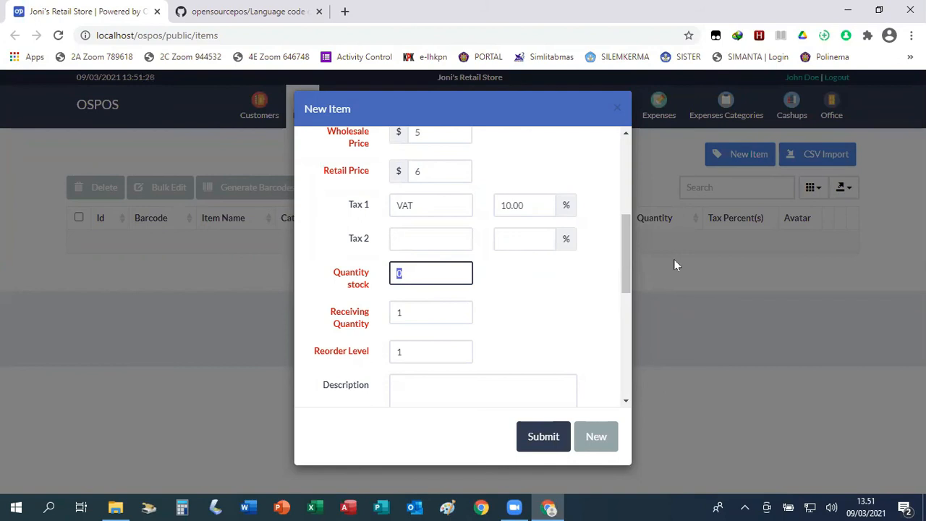
{"action": "type", "text": "20"}
{"action": "scroll", "coordinate": [531, 299], "scroll_direction": "up", "scroll_amount": 3}
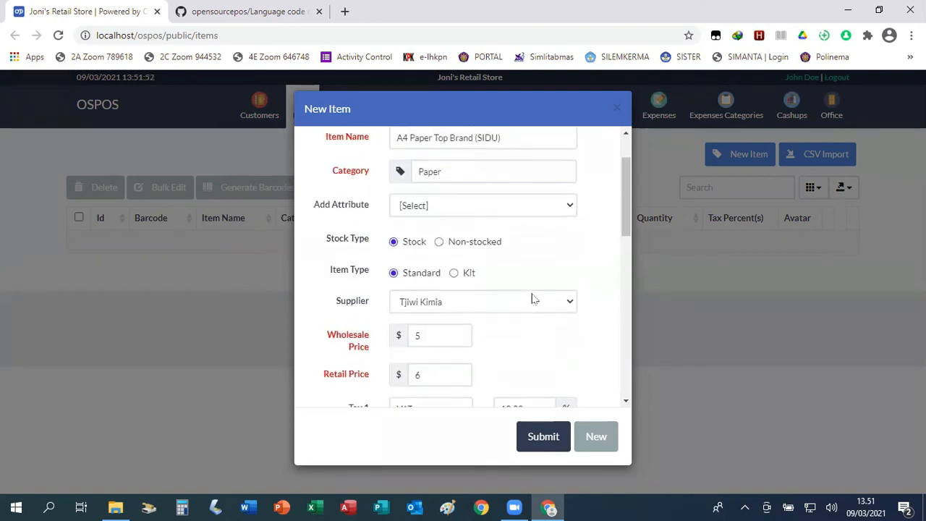
{"action": "scroll", "coordinate": [499, 312], "scroll_direction": "down", "scroll_amount": 2}
{"action": "scroll", "coordinate": [463, 359], "scroll_direction": "down", "scroll_amount": 2}
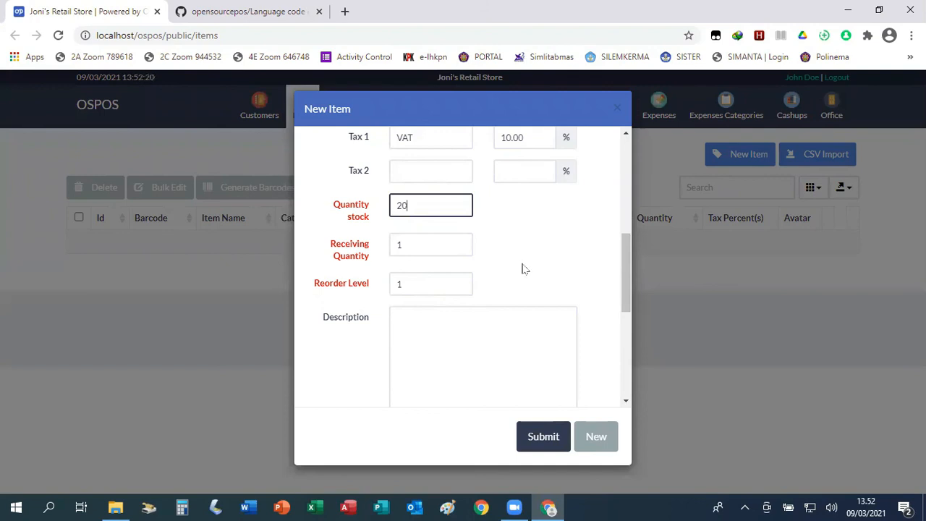
{"action": "scroll", "coordinate": [522, 270], "scroll_direction": "up", "scroll_amount": 2}
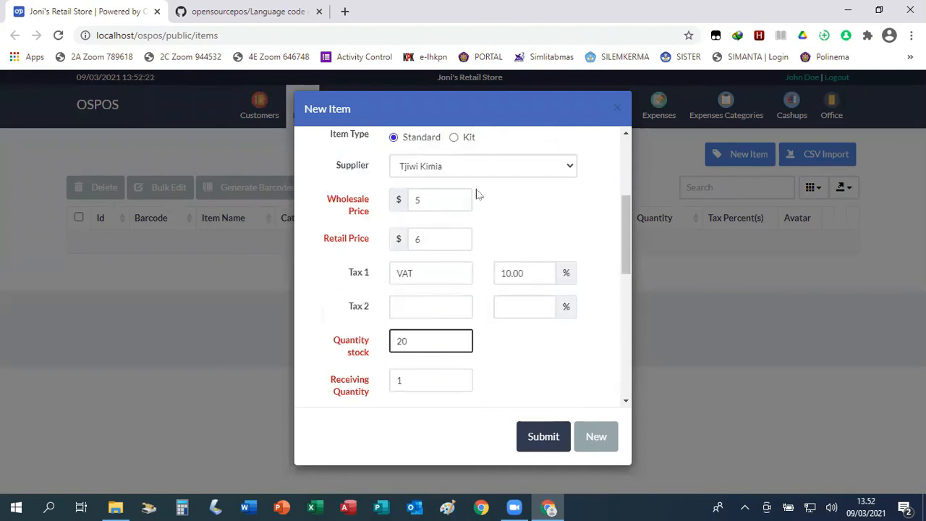
{"action": "scroll", "coordinate": [514, 201], "scroll_direction": "down", "scroll_amount": 3}
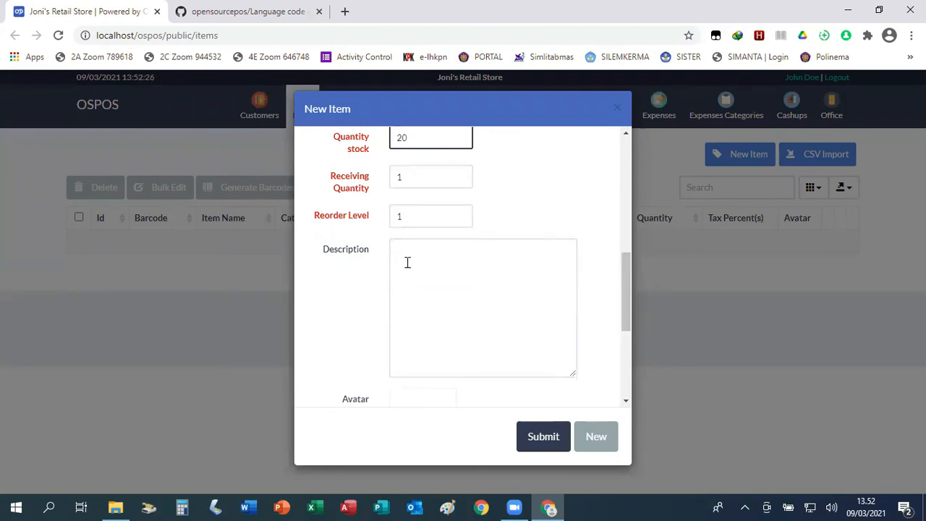
{"action": "scroll", "coordinate": [475, 258], "scroll_direction": "down", "scroll_amount": 2}
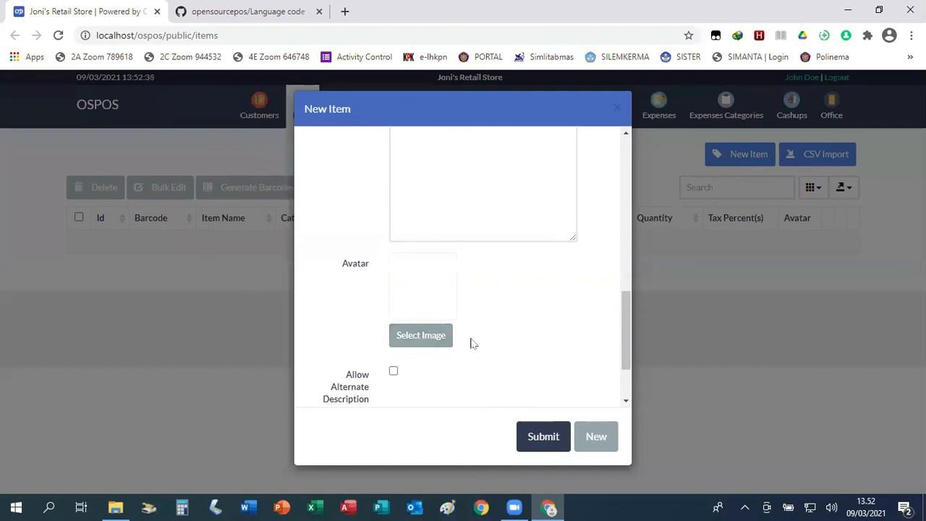
{"action": "scroll", "coordinate": [441, 346], "scroll_direction": "down", "scroll_amount": 2}
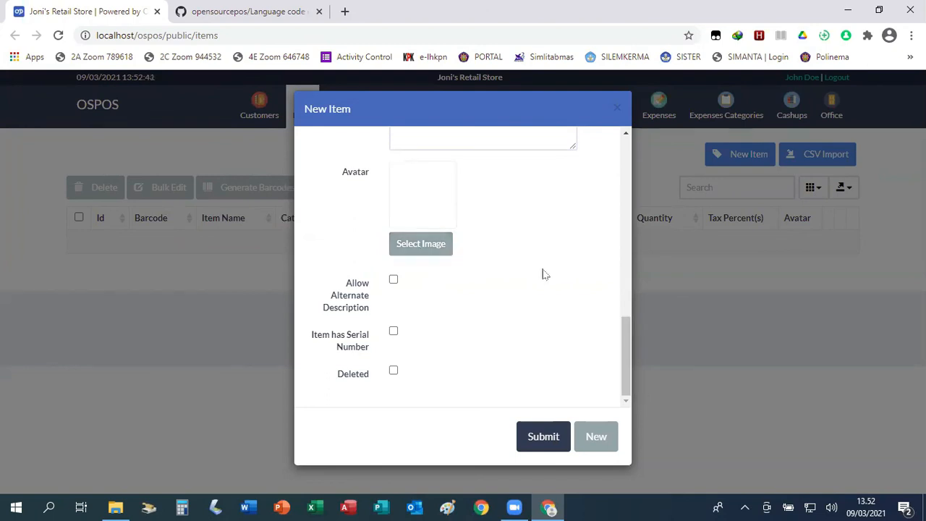
{"action": "scroll", "coordinate": [546, 263], "scroll_direction": "up", "scroll_amount": 10}
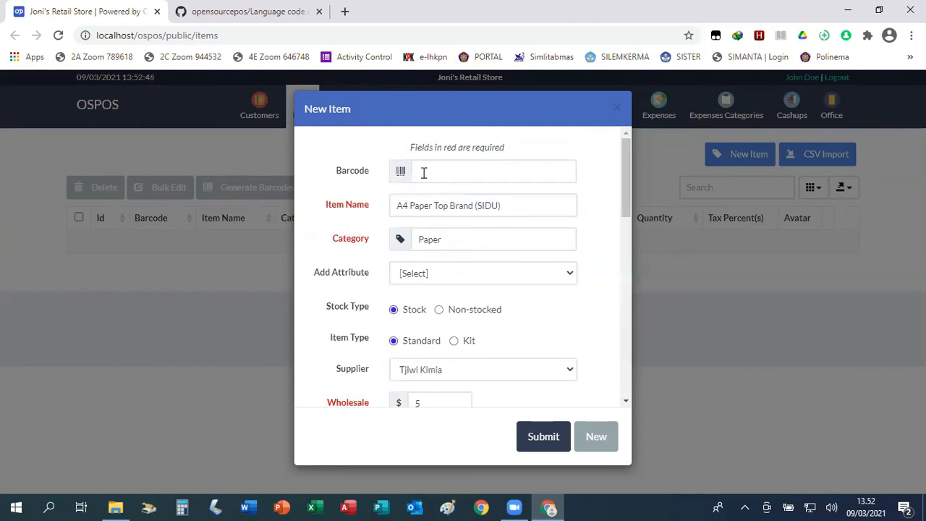
{"action": "left_click", "coordinate": [434, 172]}
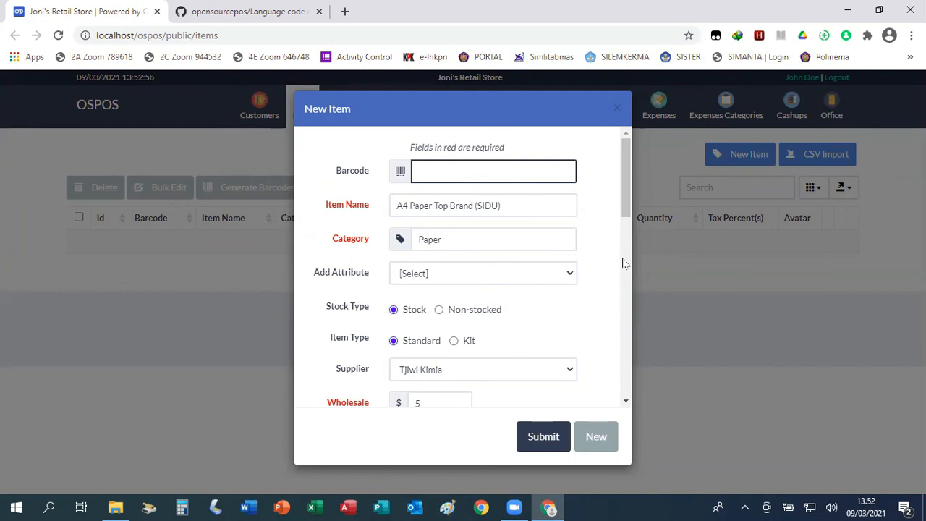
Enter 0001 as the item's barcode.
{"action": "type", "text": "0001"}
{"action": "scroll", "coordinate": [577, 319], "scroll_direction": "down", "scroll_amount": 1}
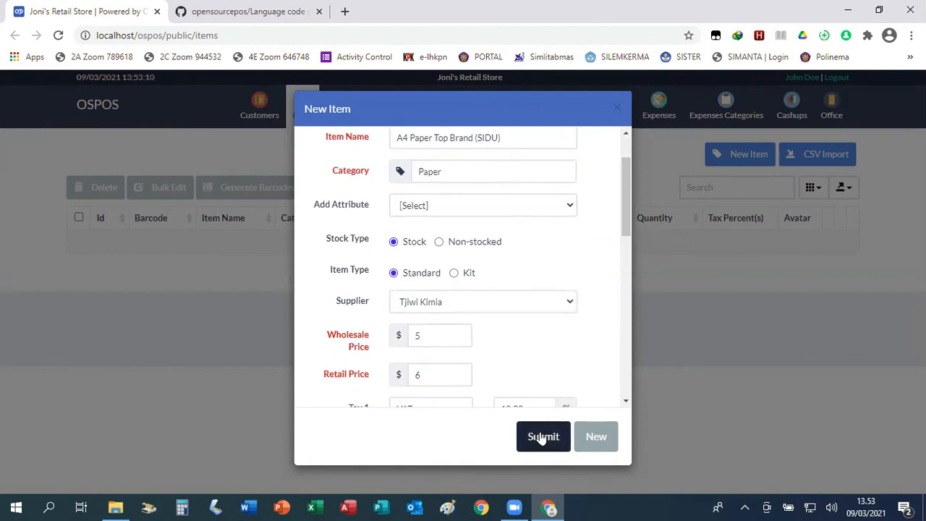
Submit the A4 Paper Top Brand (SIDU) item with $6.00 retail and 20 in stock.
{"action": "left_click", "coordinate": [544, 439]}
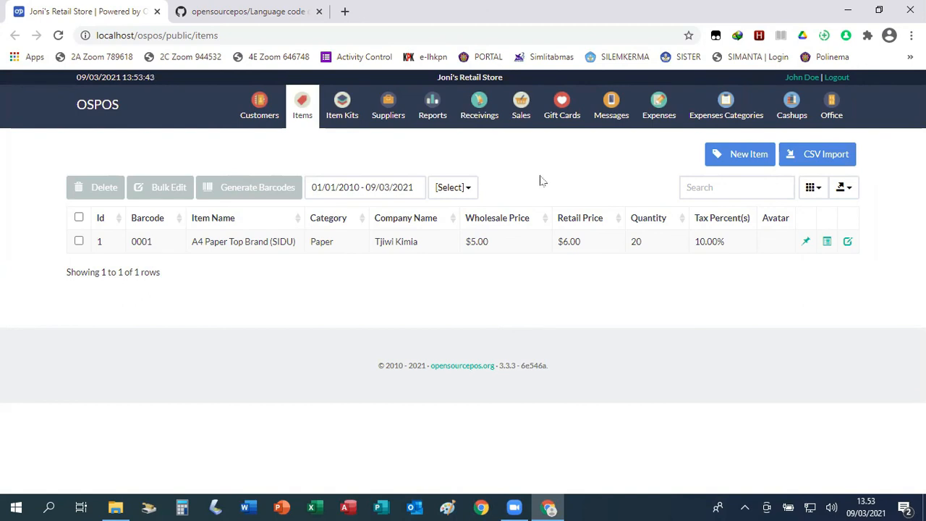
Add A4 Paper Top Brand (SIDU) to the sale by searching 'pa', then briefly open New Customer.
{"action": "left_click", "coordinate": [523, 109]}
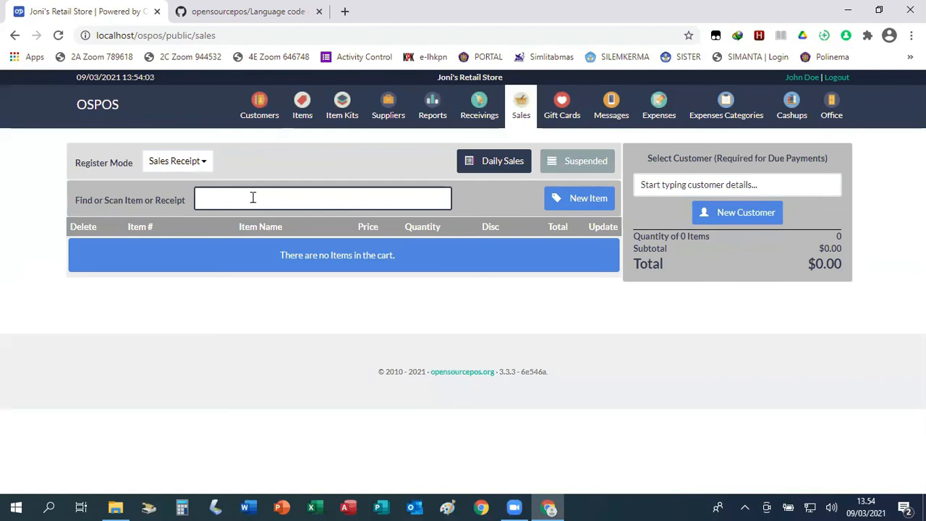
{"action": "type", "text": "pa"}
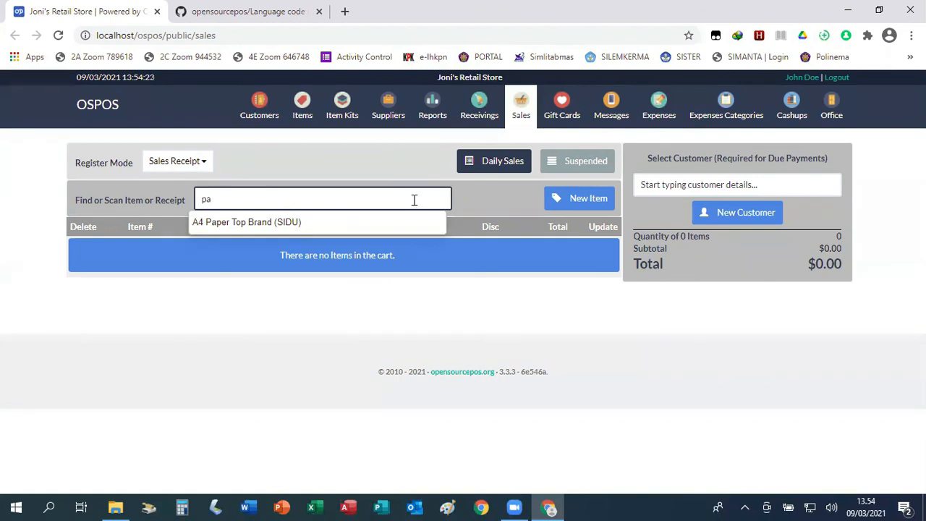
{"action": "left_click", "coordinate": [262, 225]}
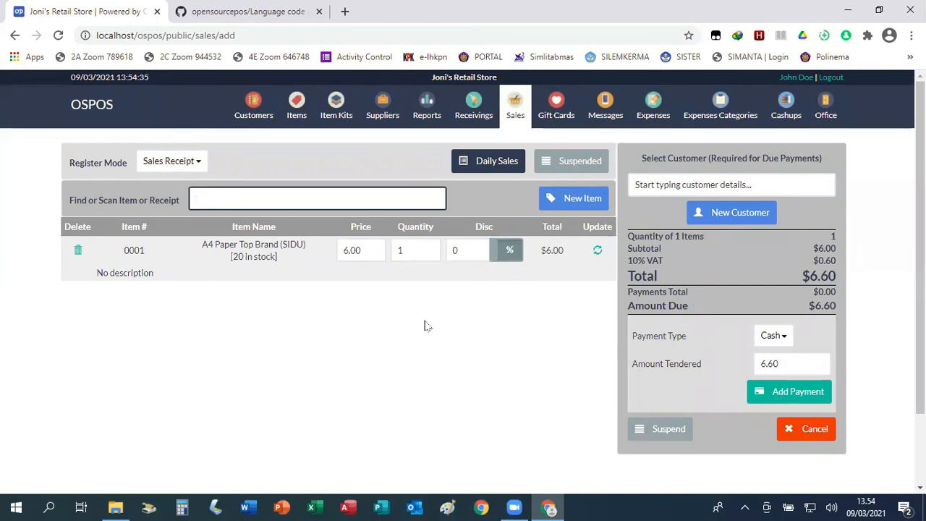
{"action": "left_click", "coordinate": [729, 214]}
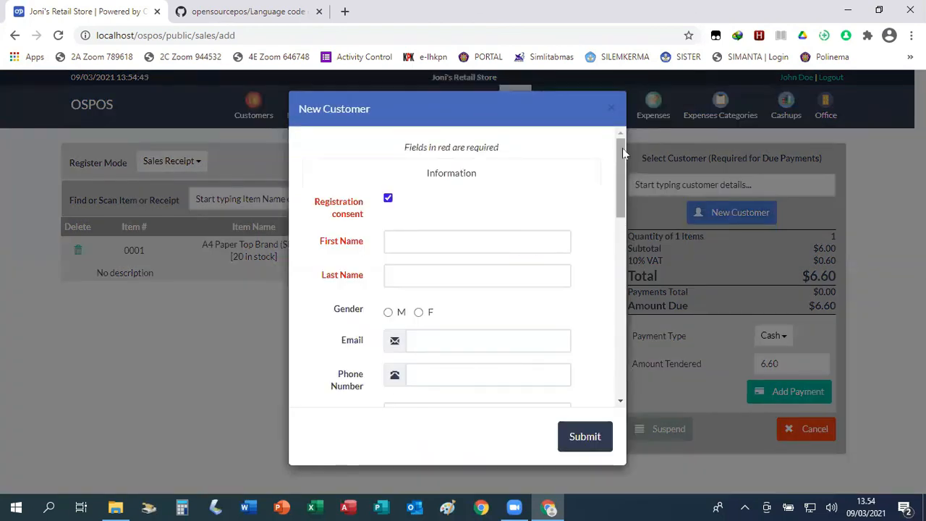
{"action": "left_click", "coordinate": [610, 111]}
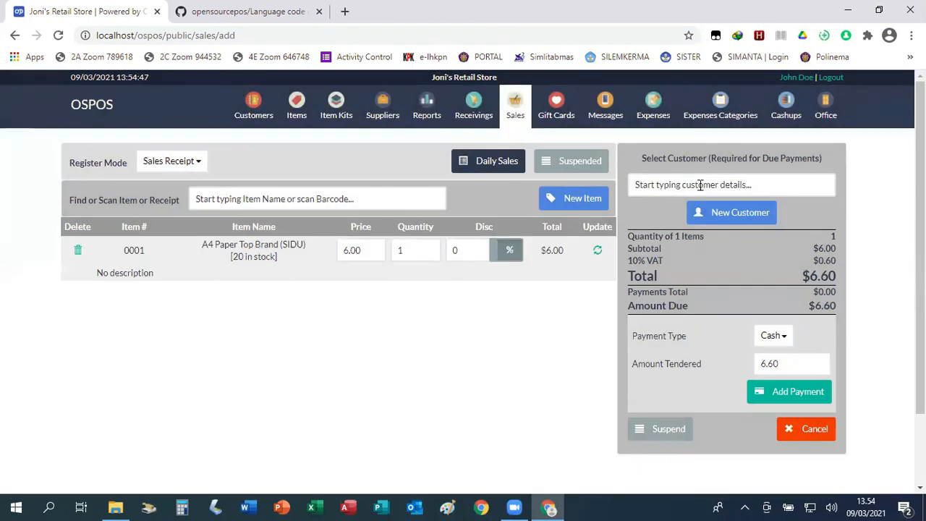
Search customers for 'ak' and attach the matching saved customer to the A4 paper sale.
{"action": "left_click", "coordinate": [700, 185]}
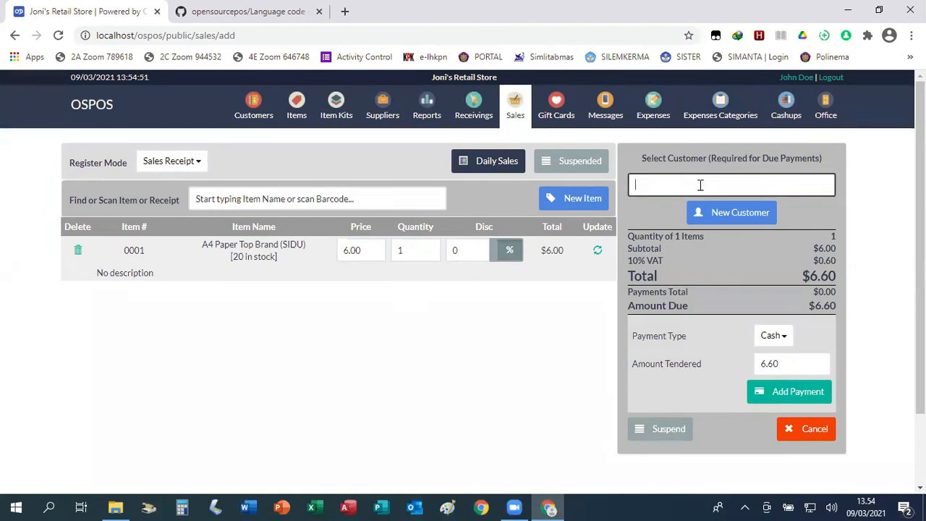
{"action": "left_click", "coordinate": [251, 106]}
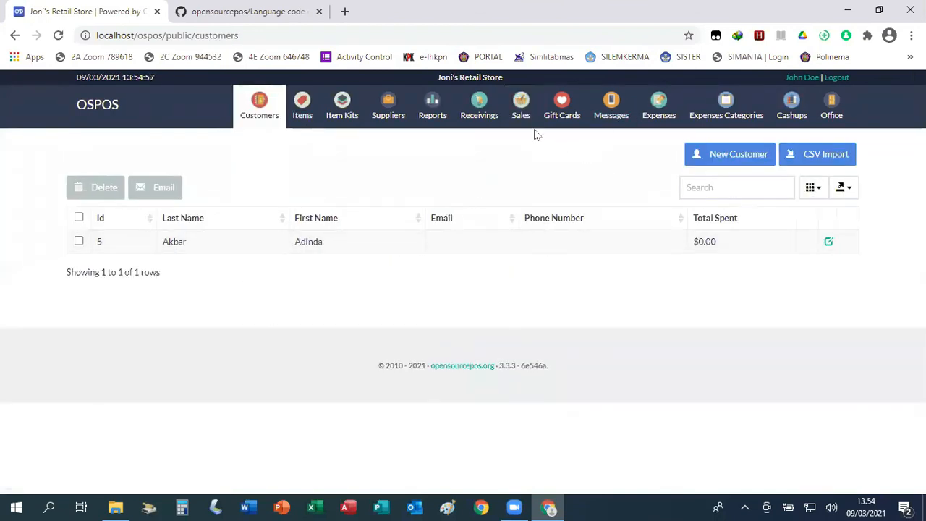
{"action": "left_click", "coordinate": [523, 107]}
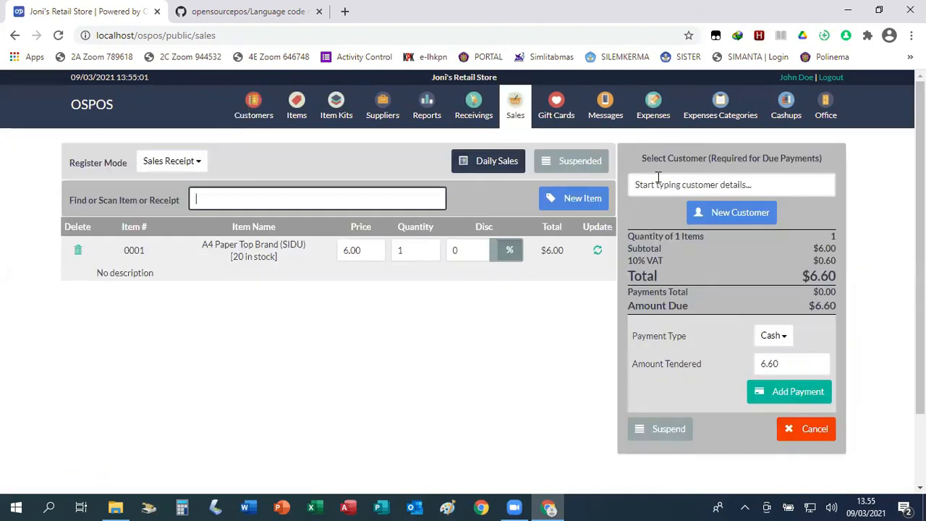
{"action": "left_click", "coordinate": [694, 181]}
{"action": "type", "text": "ak"}
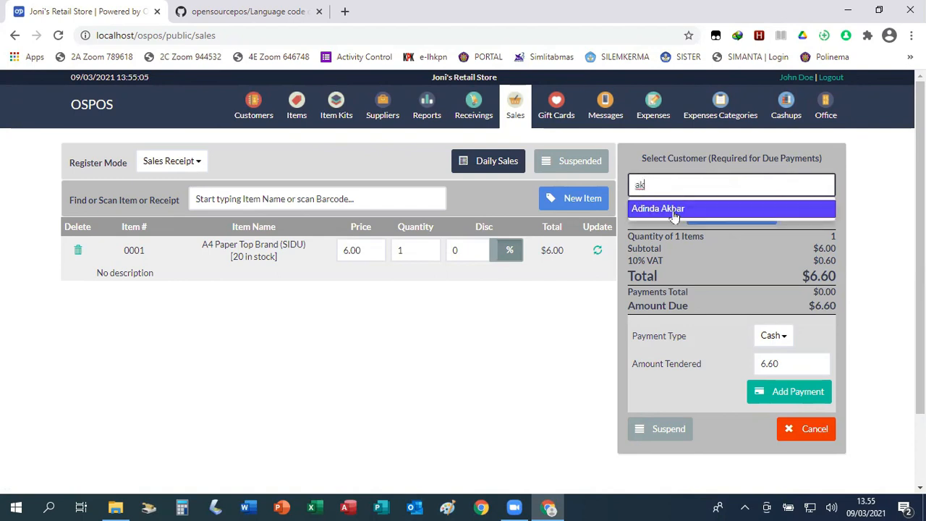
{"action": "left_click", "coordinate": [683, 208]}
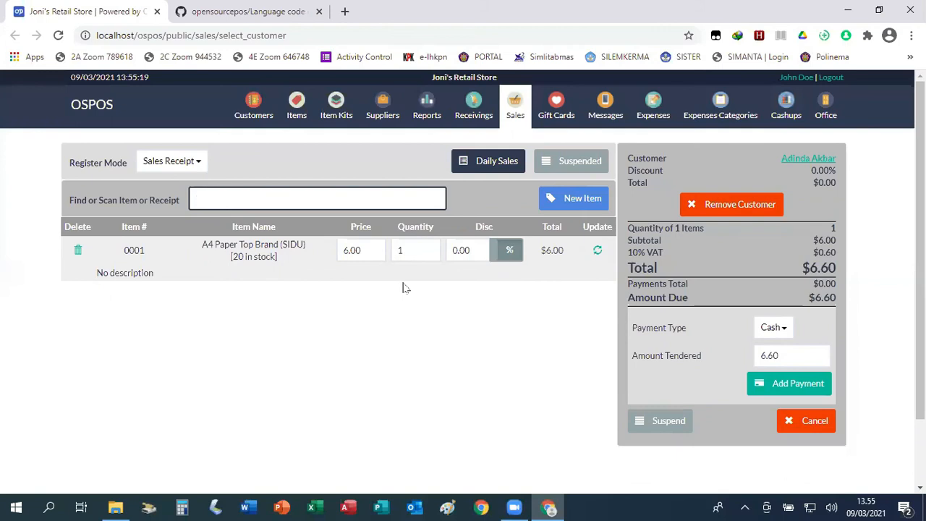
Change the A4 Paper Top Brand (SIDU) quantity to 2, making the total $13.20.
{"action": "left_click", "coordinate": [405, 250]}
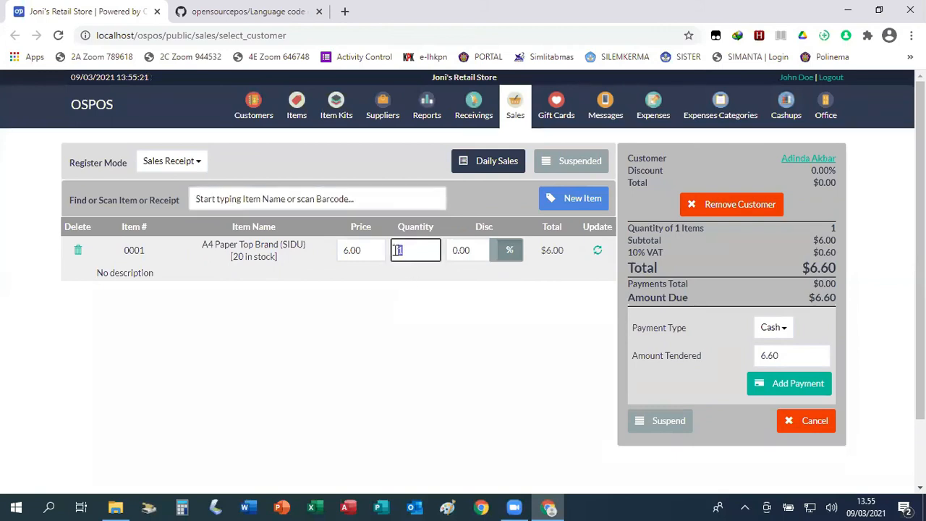
{"action": "type", "text": "2"}
{"action": "left_click", "coordinate": [469, 282]}
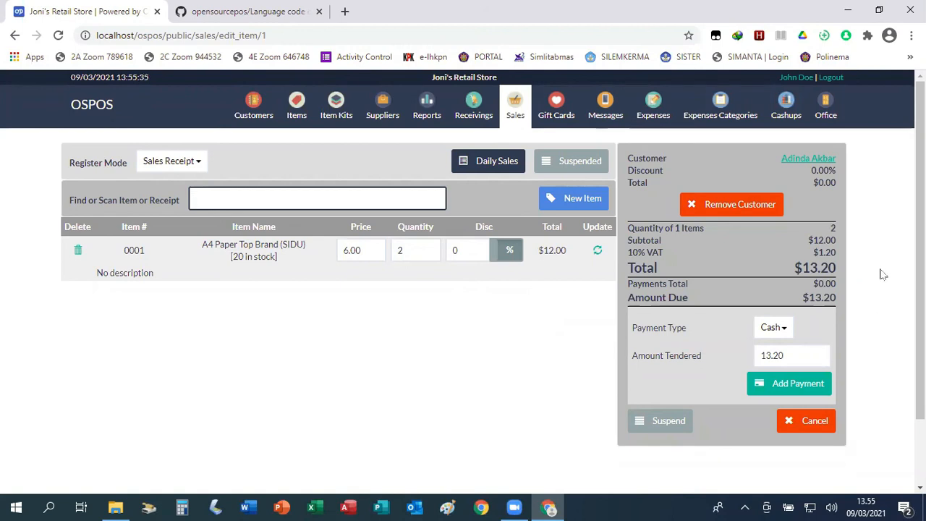
{"action": "scroll", "coordinate": [883, 274], "scroll_direction": "down", "scroll_amount": 1}
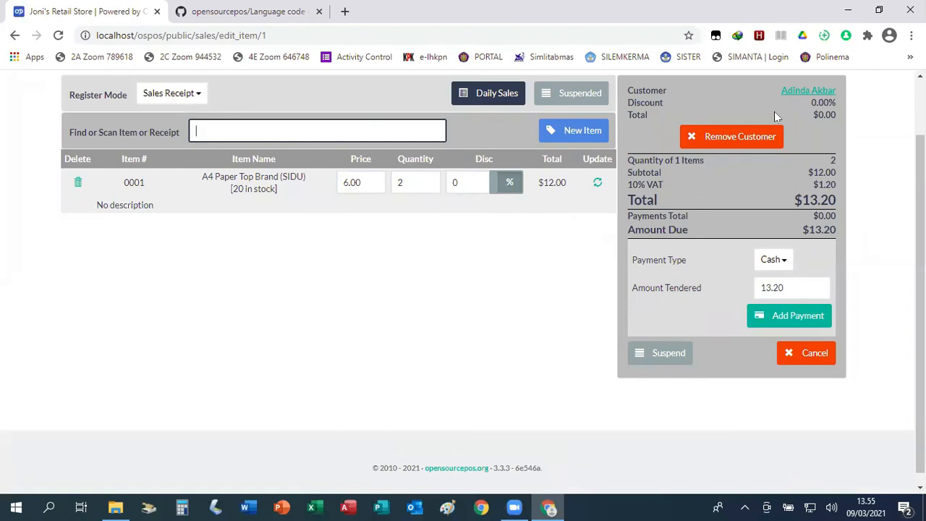
{"action": "left_click", "coordinate": [773, 259]}
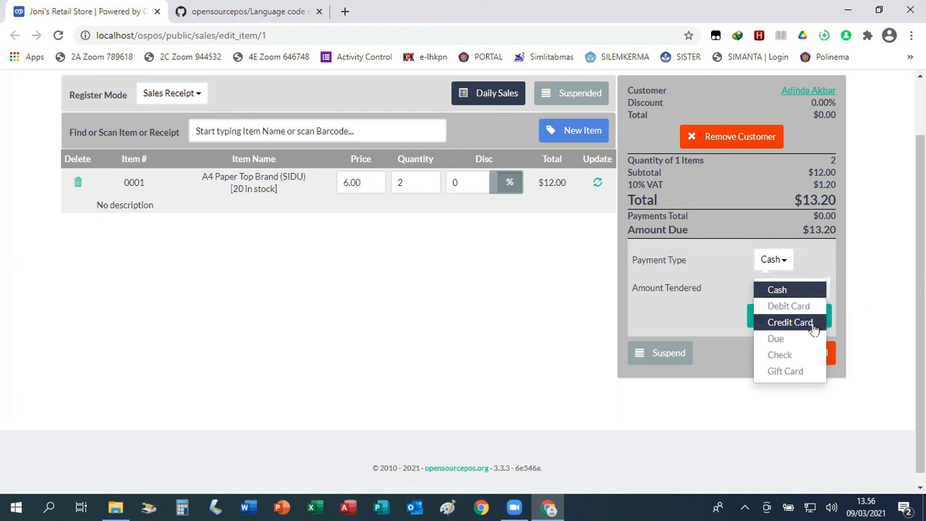
{"action": "left_click", "coordinate": [858, 252]}
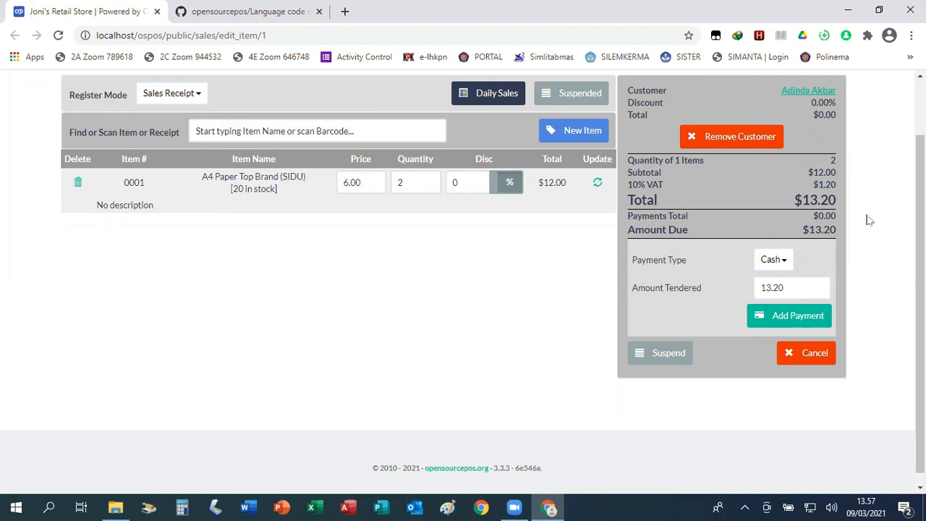
Add a $13.20 cash payment and complete the sale.
{"action": "left_click", "coordinate": [802, 321]}
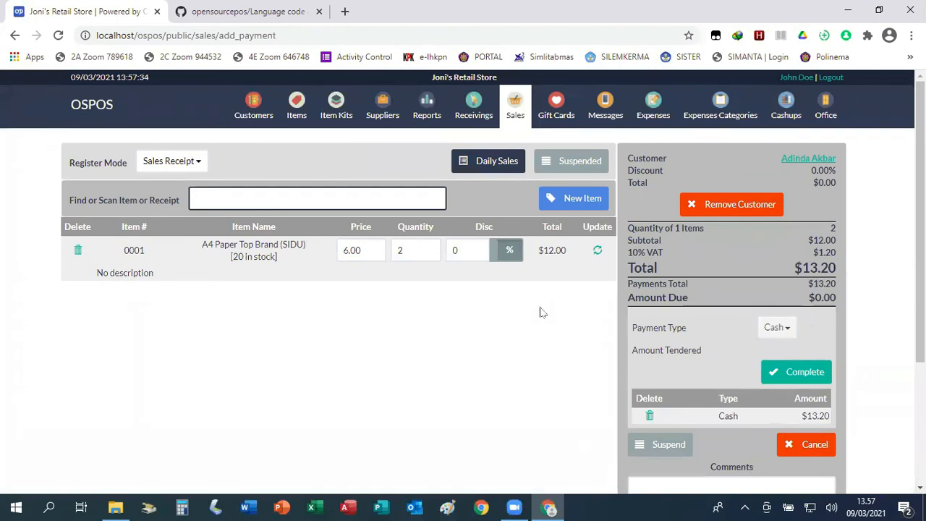
{"action": "scroll", "coordinate": [892, 238], "scroll_direction": "down", "scroll_amount": 2}
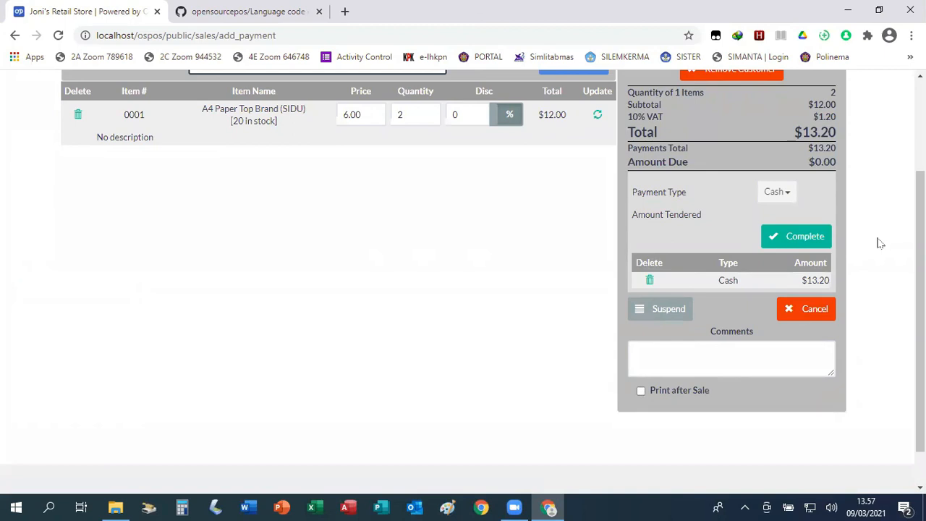
{"action": "left_click", "coordinate": [805, 237]}
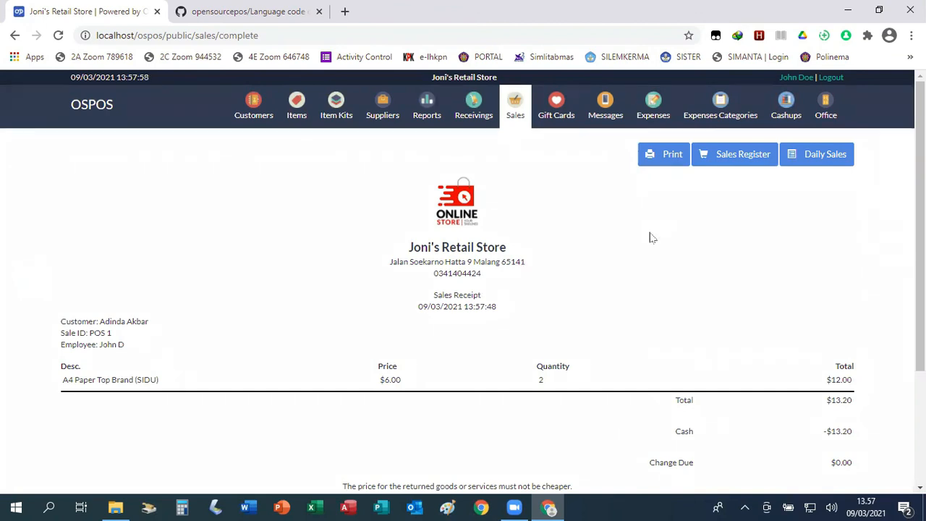
Scroll through the POS 1 receipt showing two A4 papers totalling $13.20.
{"action": "scroll", "coordinate": [644, 286], "scroll_direction": "down", "scroll_amount": 2}
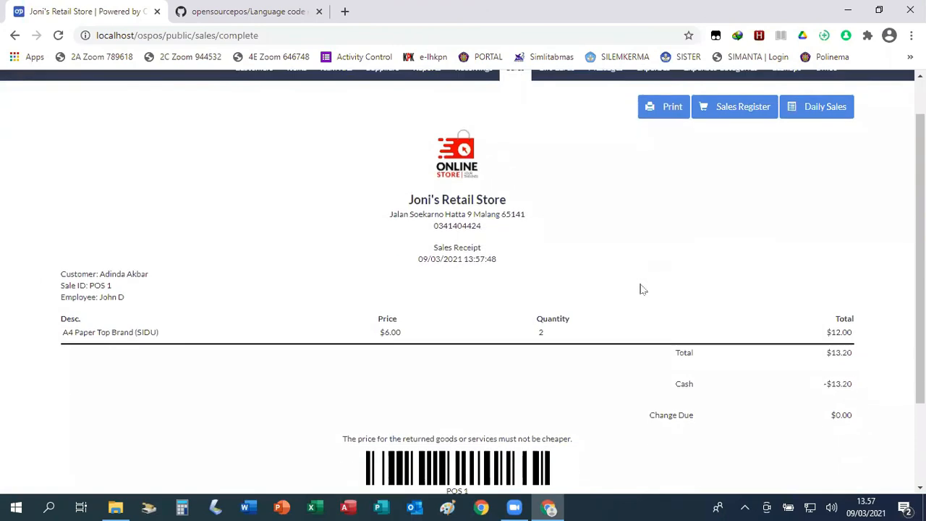
{"action": "scroll", "coordinate": [642, 286], "scroll_direction": "up", "scroll_amount": 2}
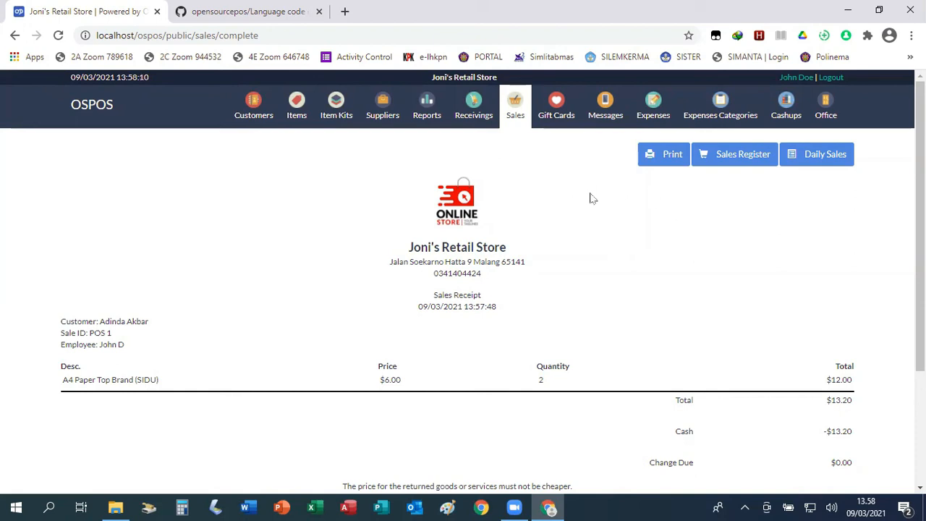
{"action": "scroll", "coordinate": [651, 243], "scroll_direction": "down", "scroll_amount": 3}
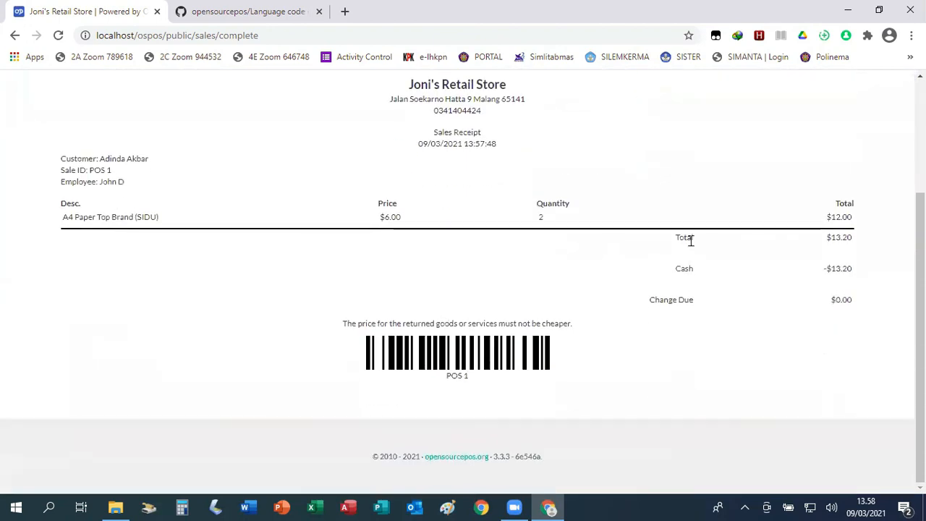
{"action": "scroll", "coordinate": [691, 241], "scroll_direction": "up", "scroll_amount": 3}
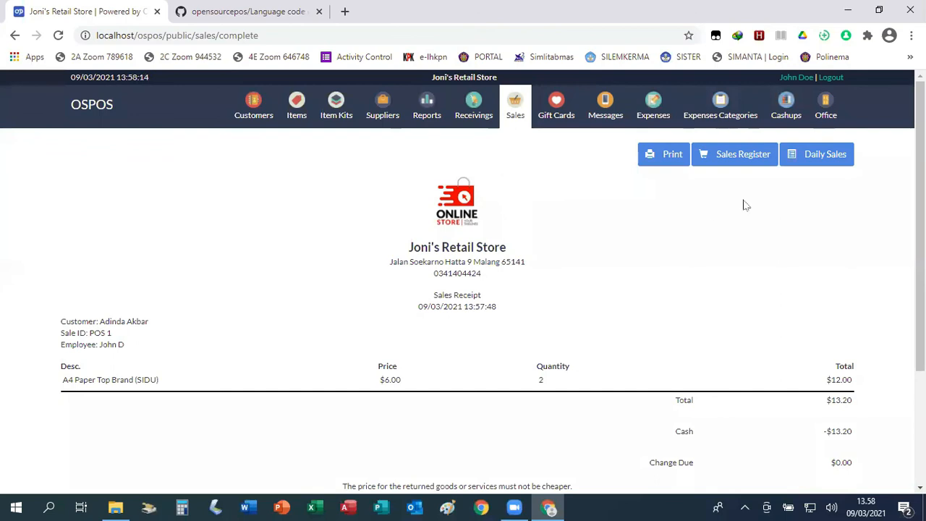